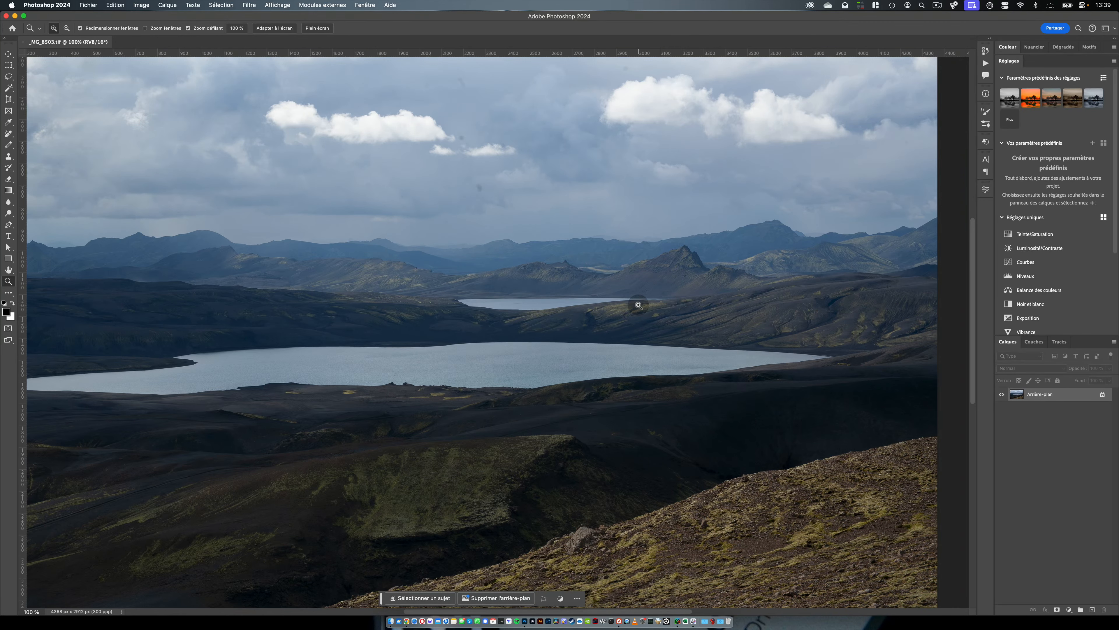
Create a new document 2532 px wide and 2912 px high
scroll(635, 315, "down", 3)
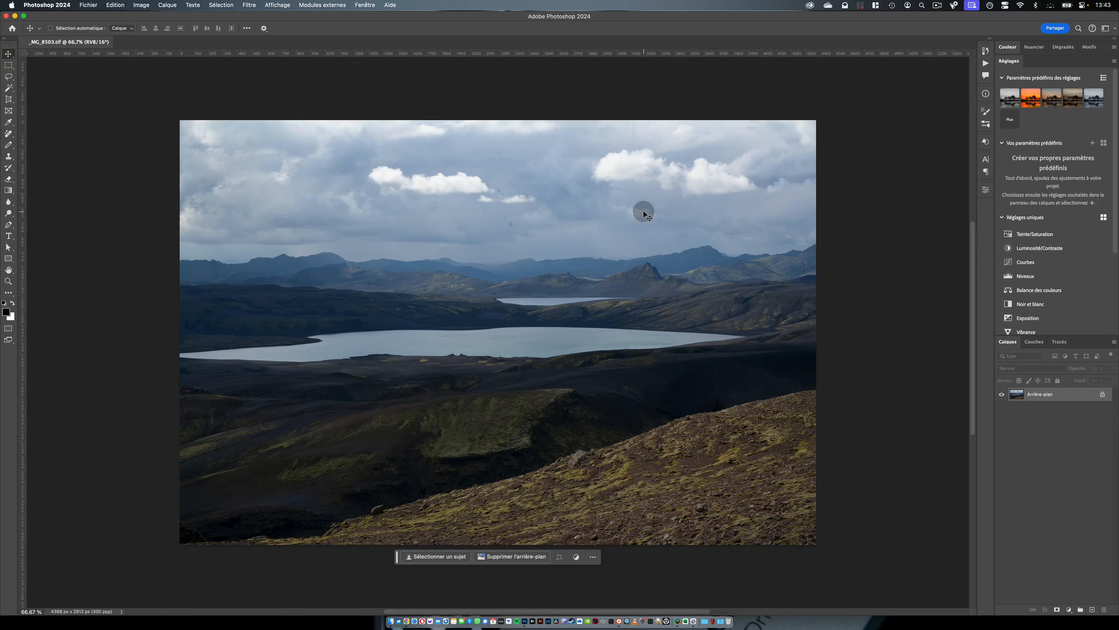
left_click(90, 5)
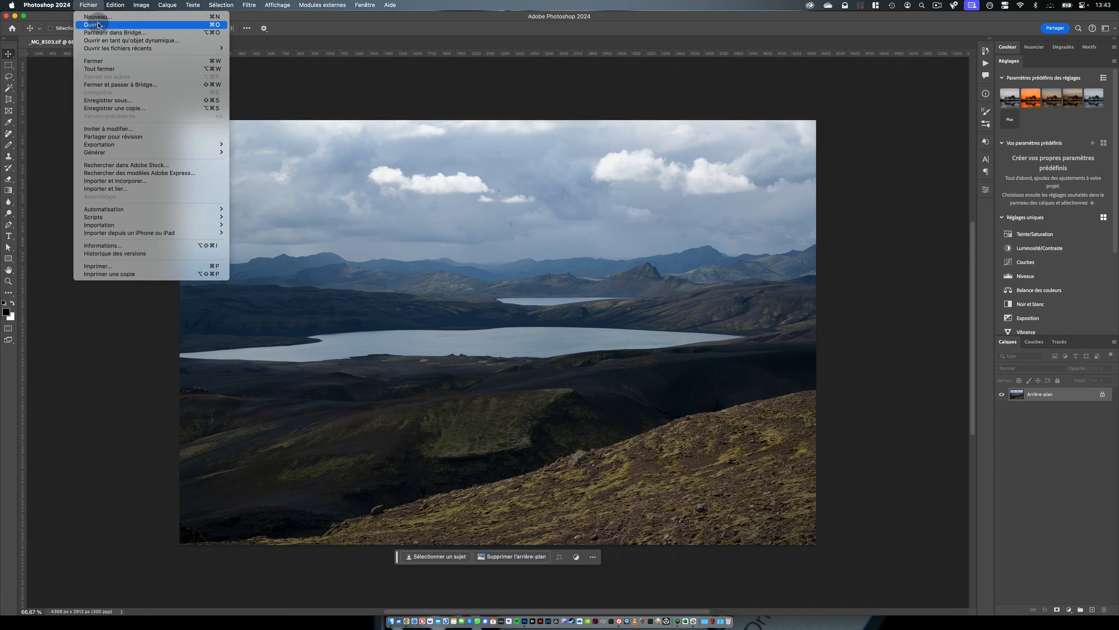
left_click(101, 16)
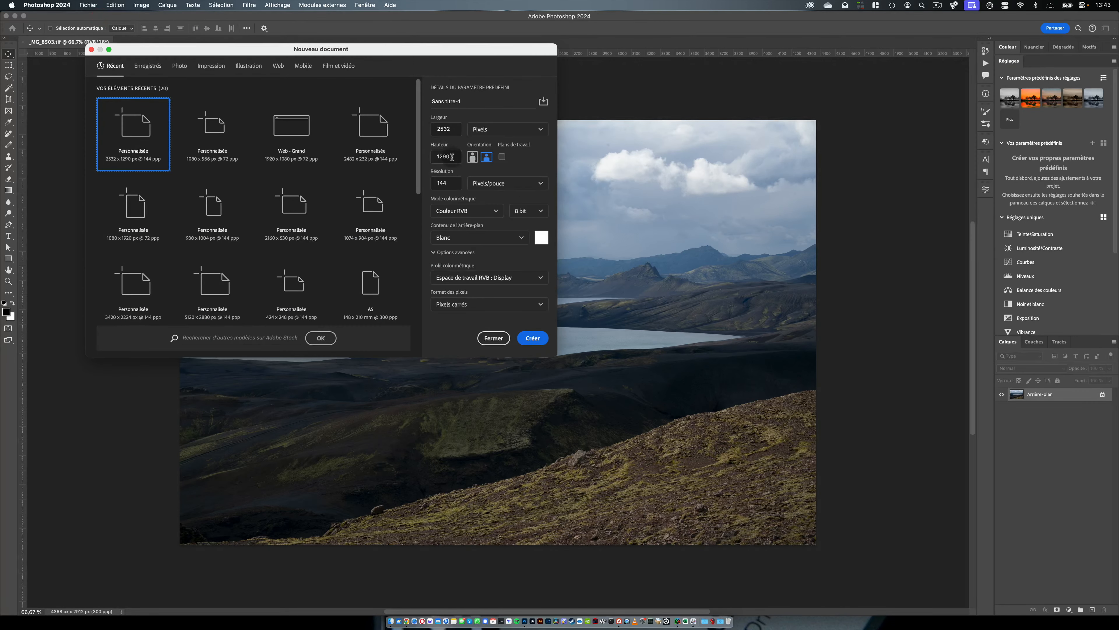
left_click(451, 157)
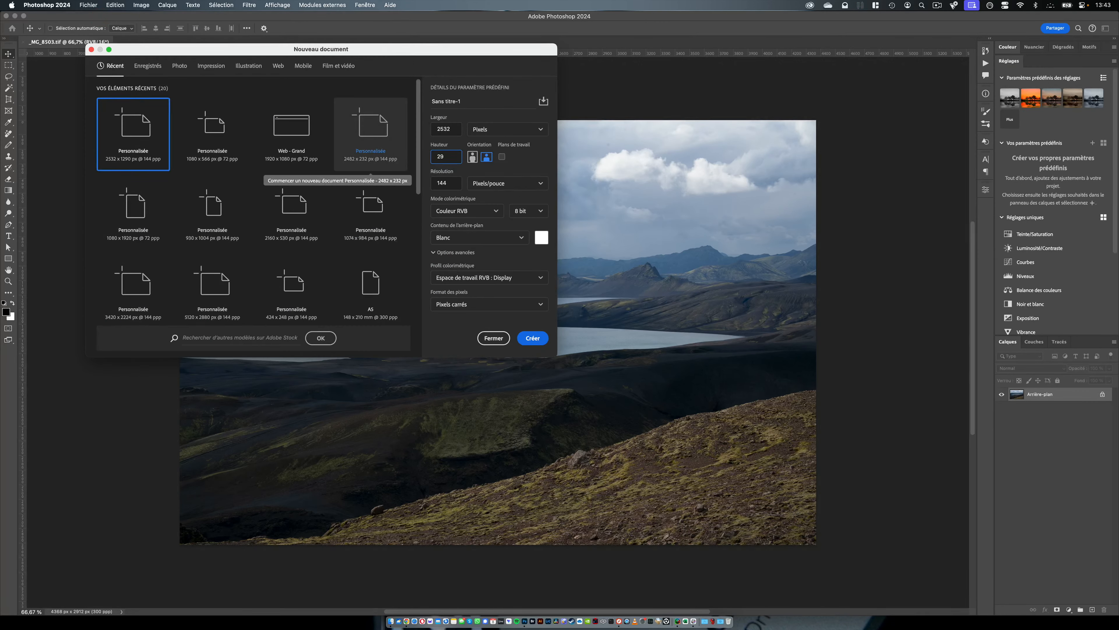
type("2912")
left_click(533, 338)
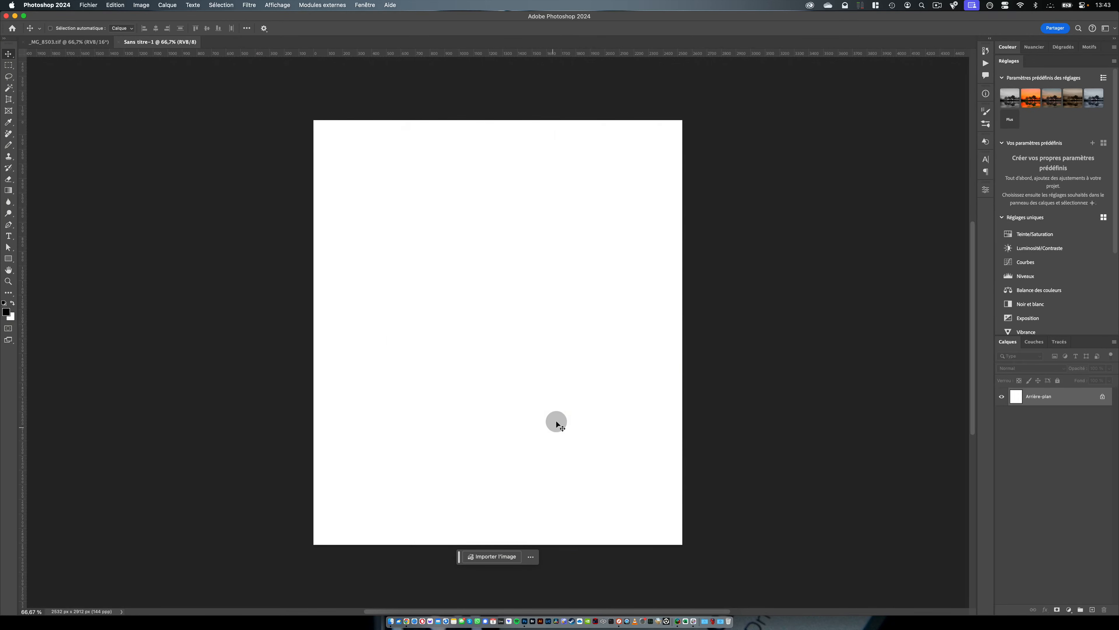
Copy the whole landscape photo into the new document and shift it to the left on the canvas
key("super+grave")
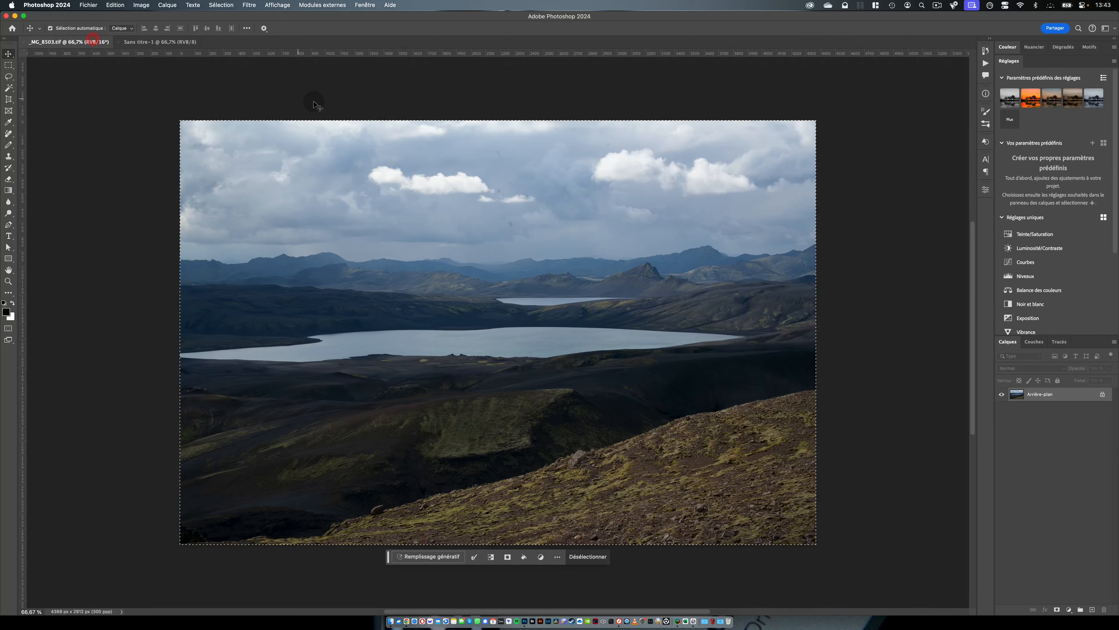
key("super+grave")
key("super+v")
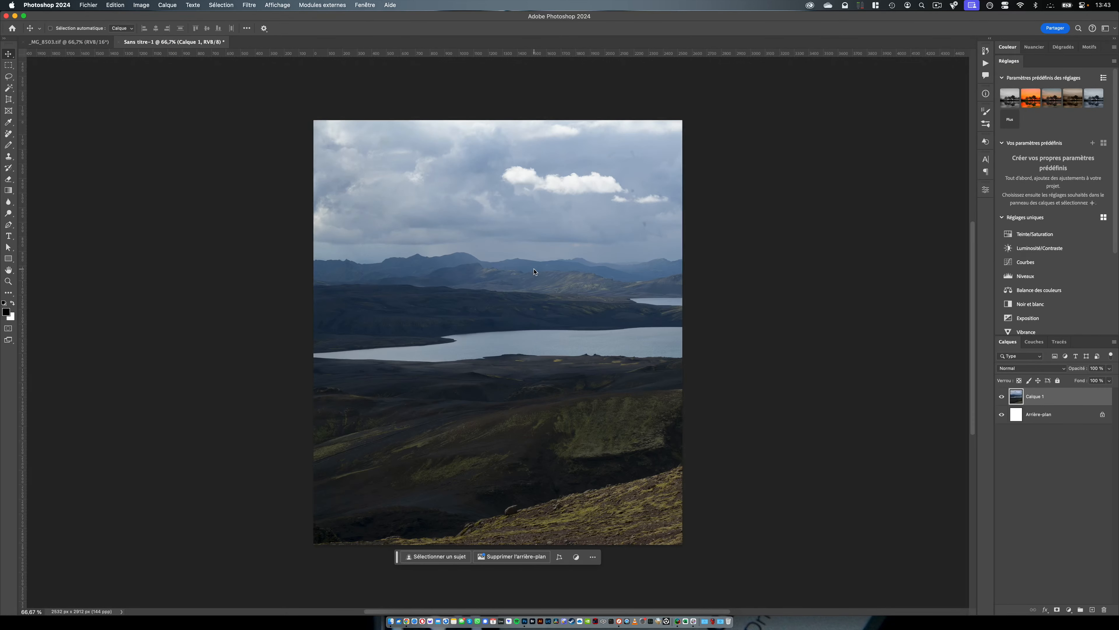
left_click_drag(533, 368, 476, 367)
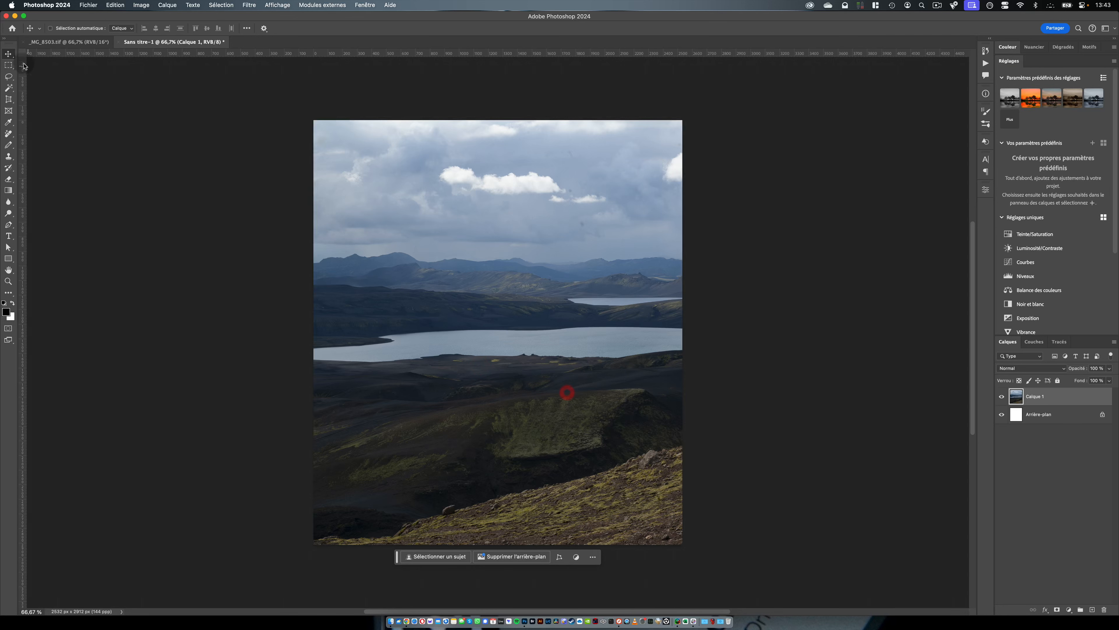
Draw a rectangular selection of about 420 × 349 px over the distant mountains and clear it
left_click(9, 64)
left_click_drag(611, 232, 674, 284)
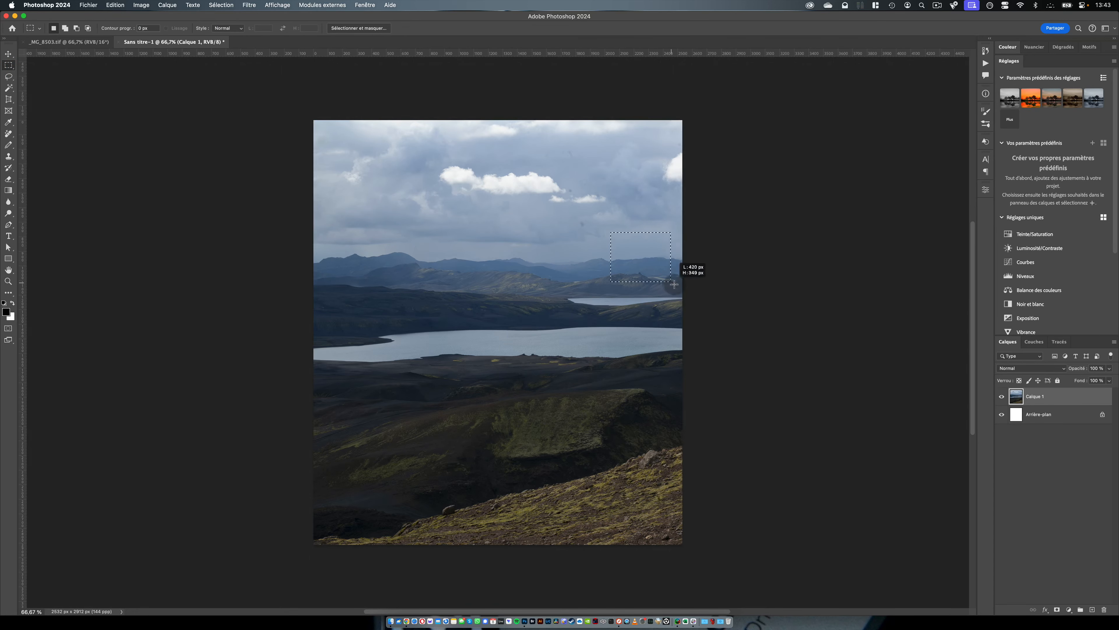
left_click(675, 284)
key("v")
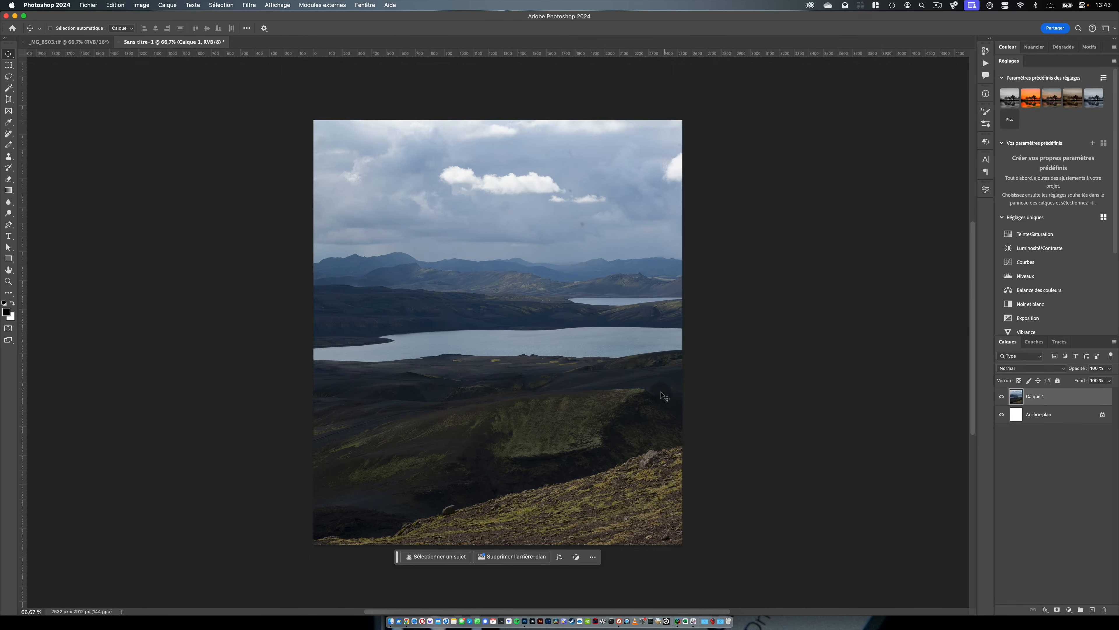
Shift the pasted photo farther left to frame the pointed peak, and close the new document without saving
left_click_drag(664, 396, 539, 383)
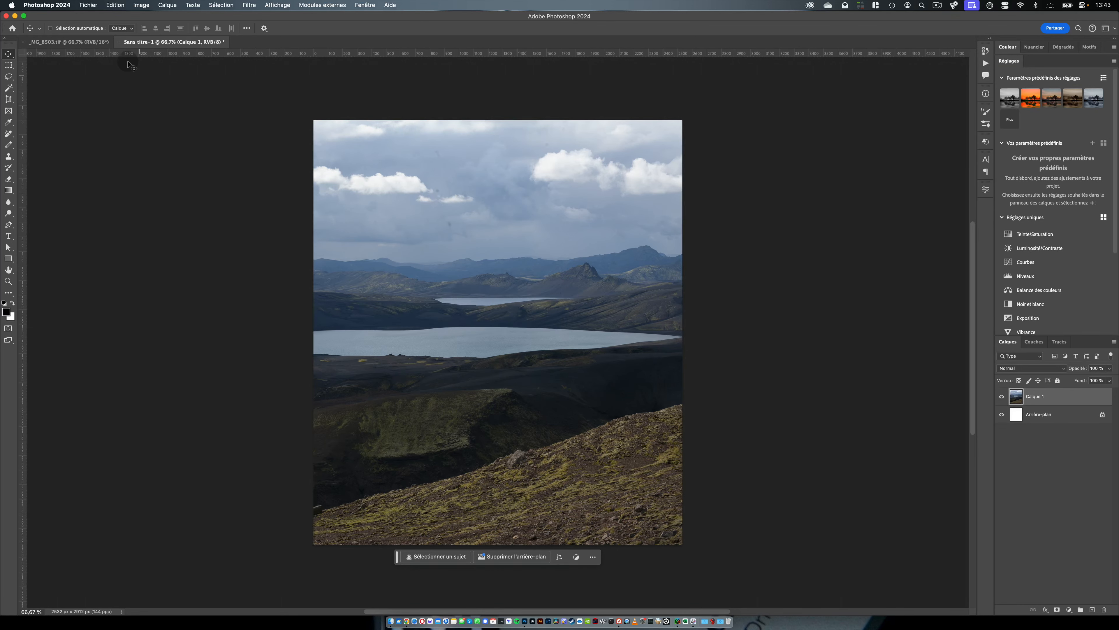
left_click(120, 43)
left_click(547, 230)
key("super+d")
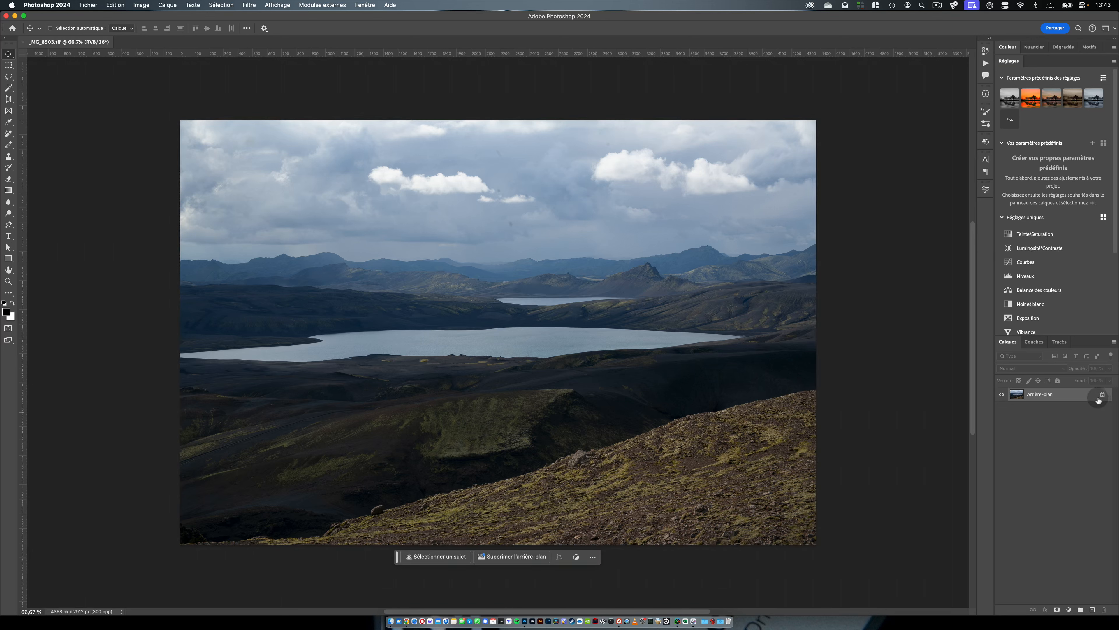
Duplicate the background layer and name the copy SAVE
key("super+j")
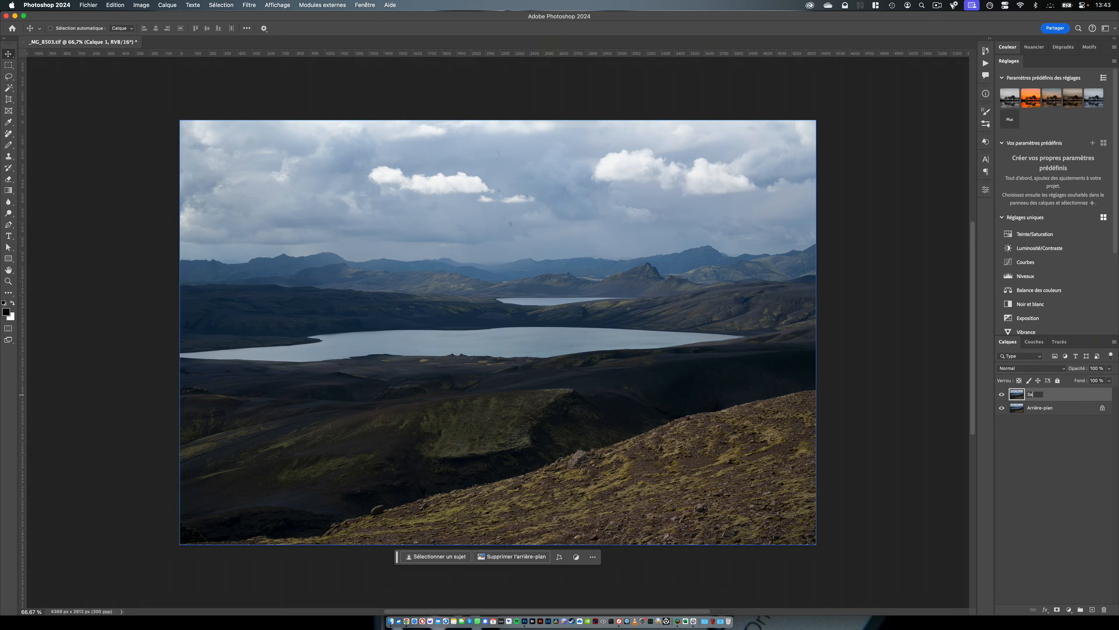
double_click(1037, 394)
type("SAVE")
left_click(1059, 439)
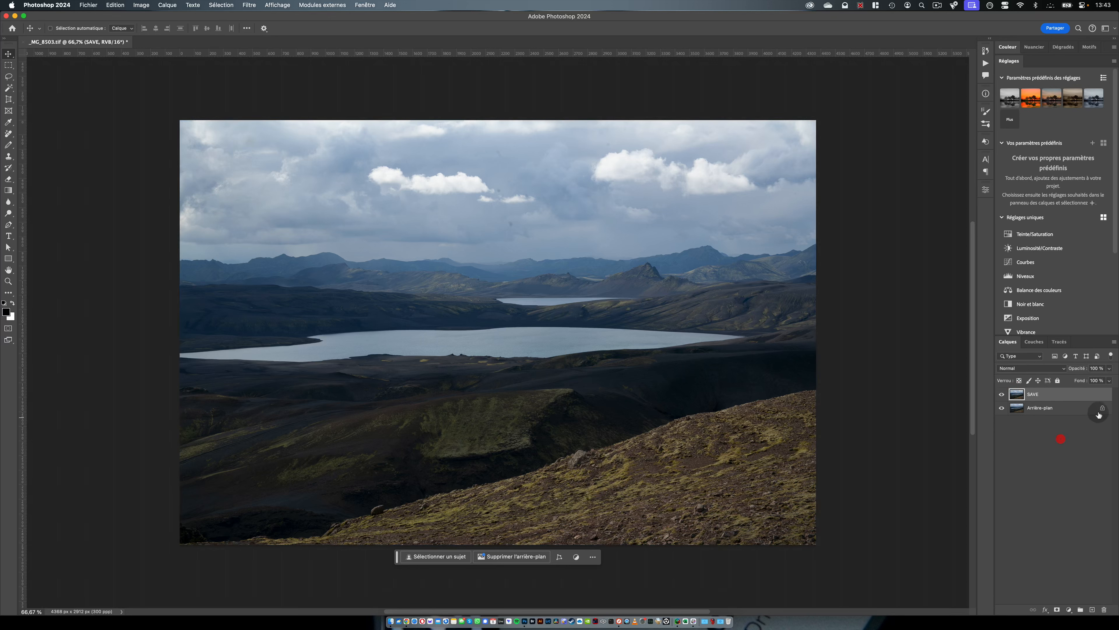
Unlock the background as a layer named TEST above SAVE, and hide the SAVE layer
left_click(1102, 408)
left_click_drag(1043, 404, 1044, 388)
left_click(1004, 407)
Try content-aware scaling of the TEST layer proportionally to about 46%, and cancel it
left_click(125, 5)
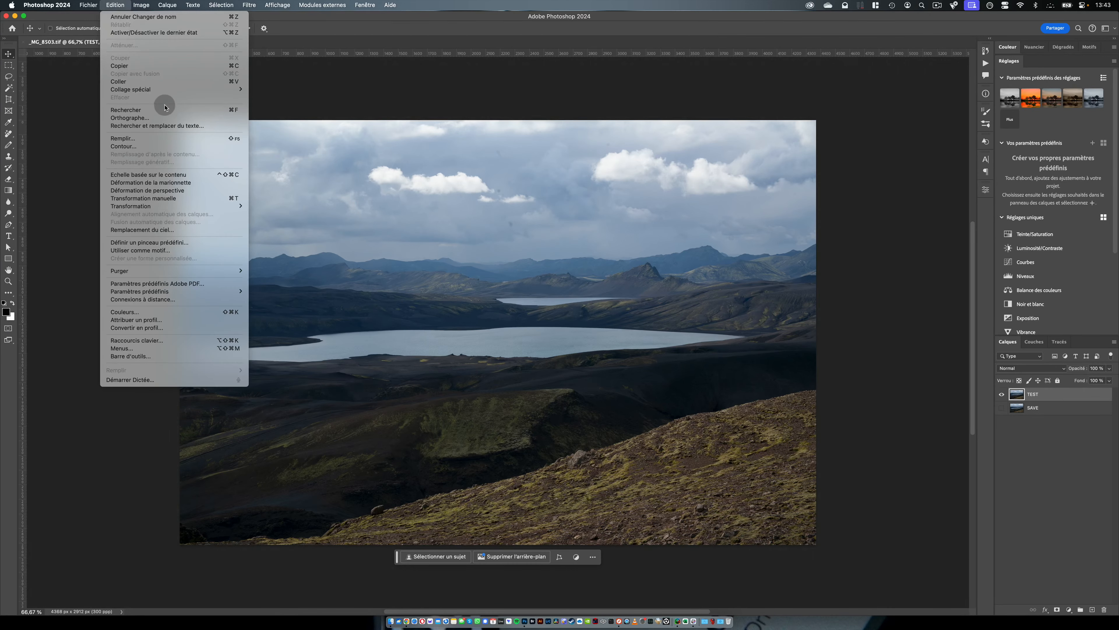
left_click(144, 198)
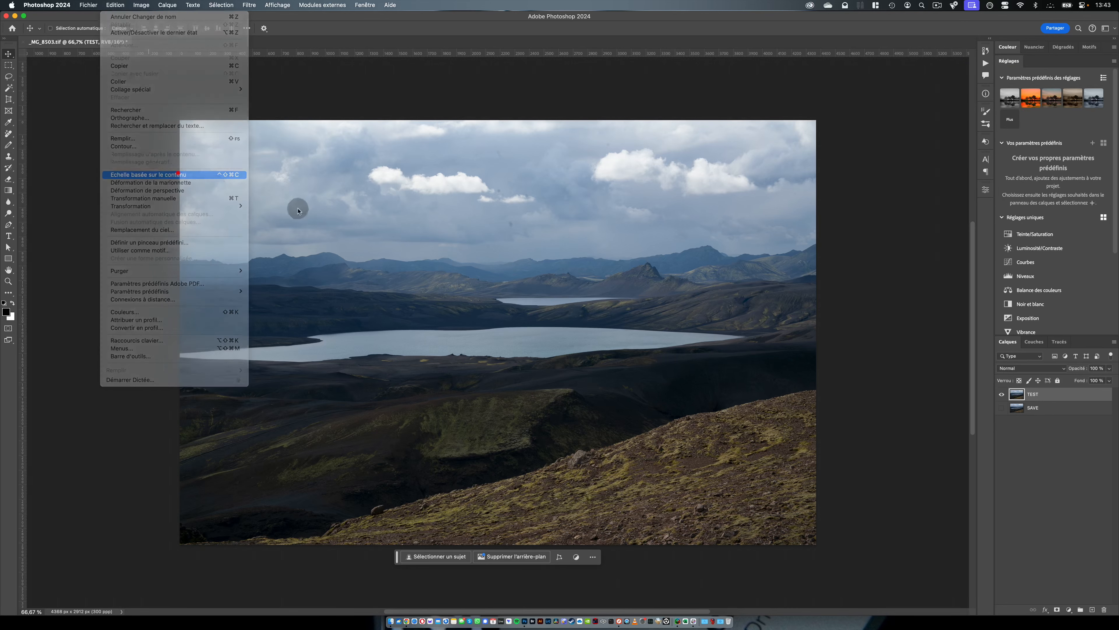
left_click_drag(818, 328, 475, 320)
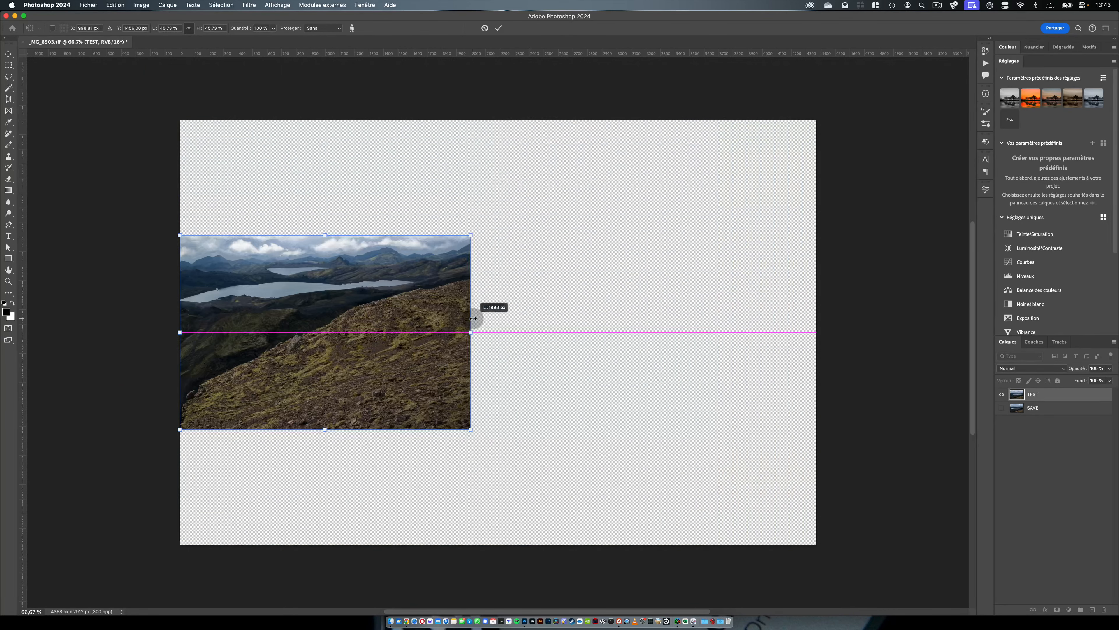
key("Escape")
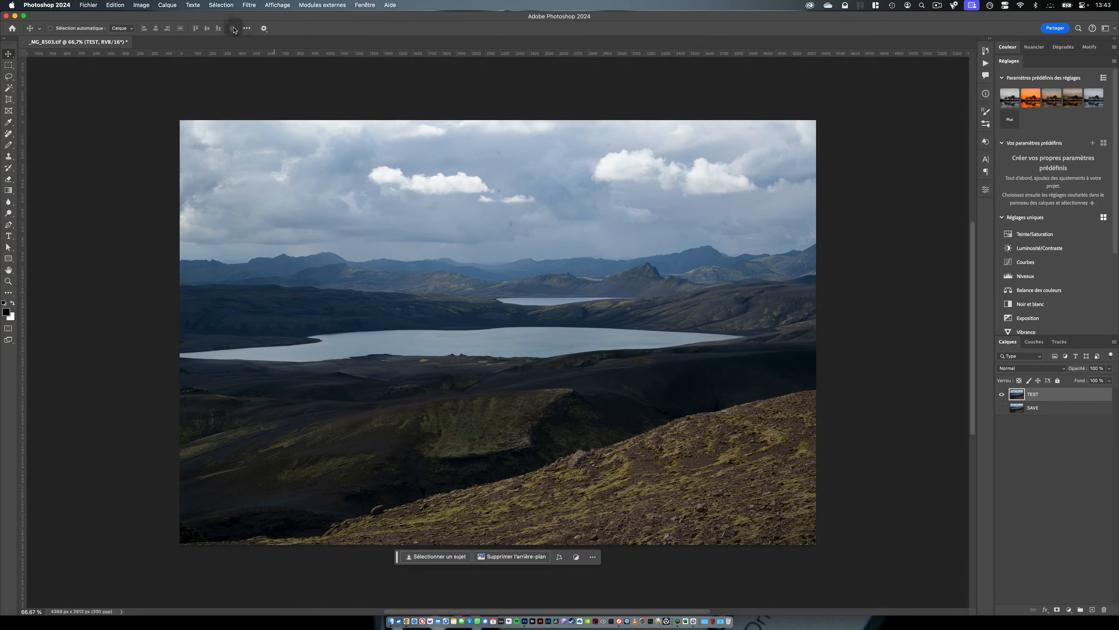
Try content-aware scaling of the TEST layer from its right edge to just under half its width, and cancel it
left_click(118, 5)
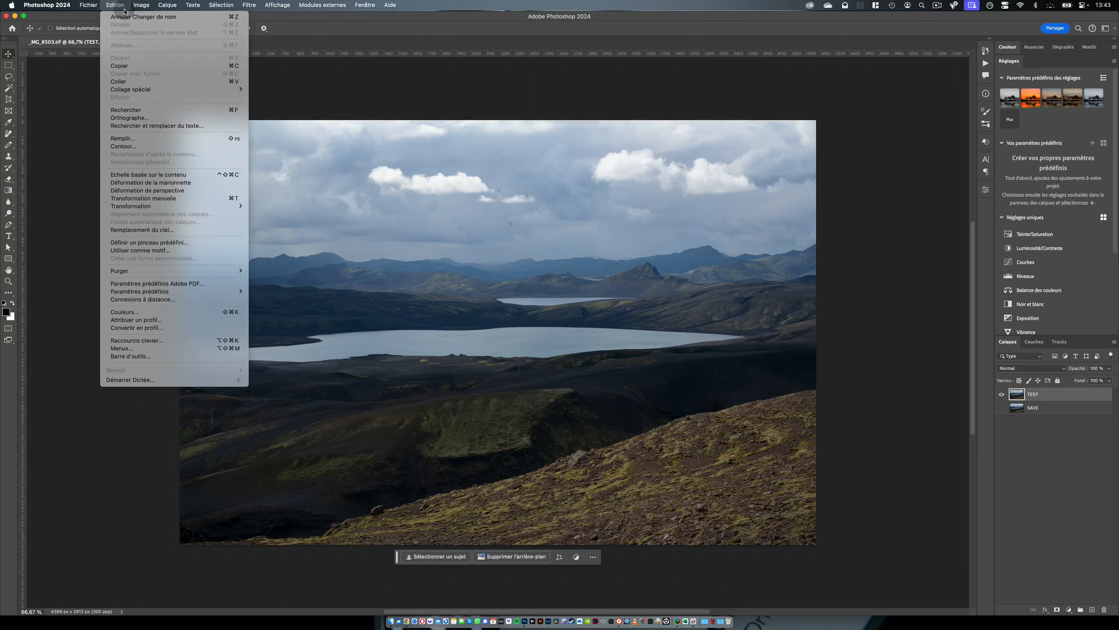
left_click(150, 174)
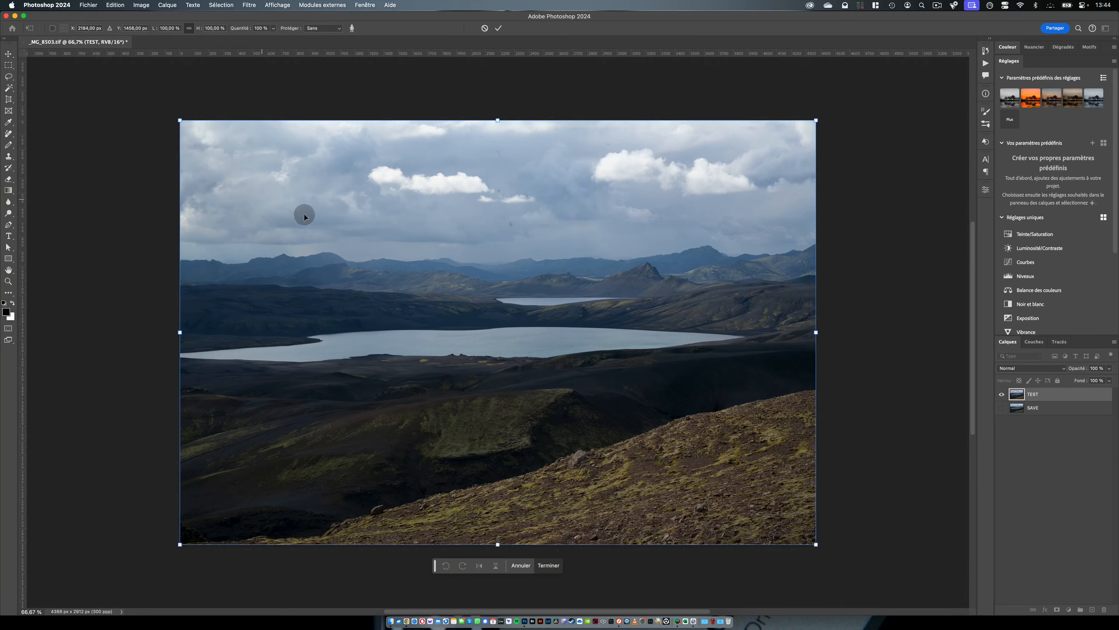
left_click_drag(816, 332, 483, 362)
key("Escape")
Try squeezing the TEST layer horizontally with Free Transform to about a third of its width, and cancel it
key("super+t")
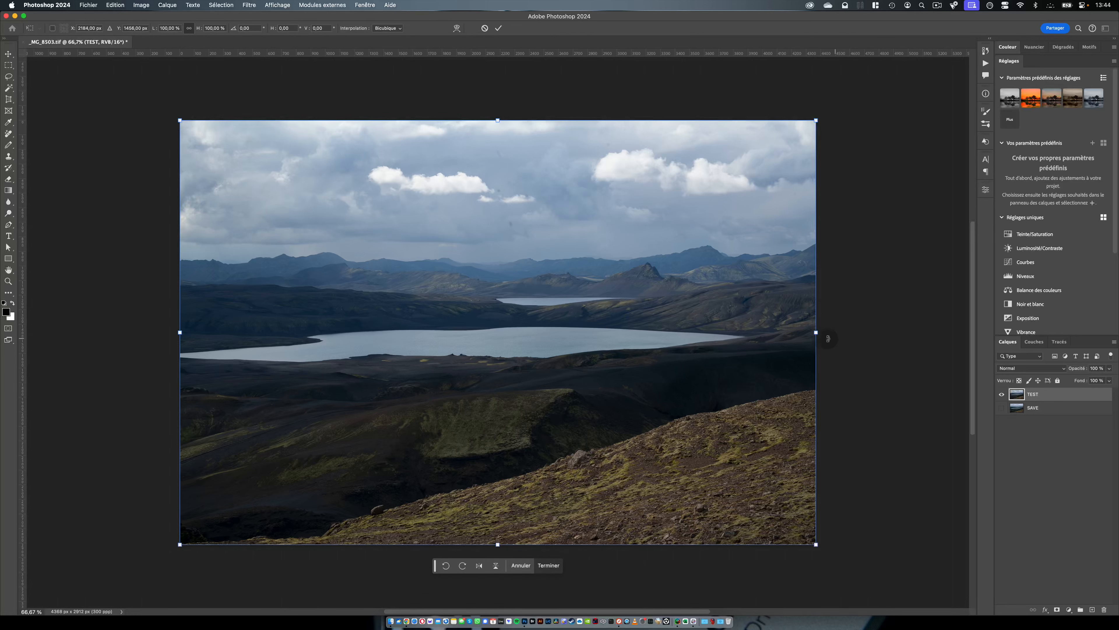
left_click_drag(828, 339, 395, 321)
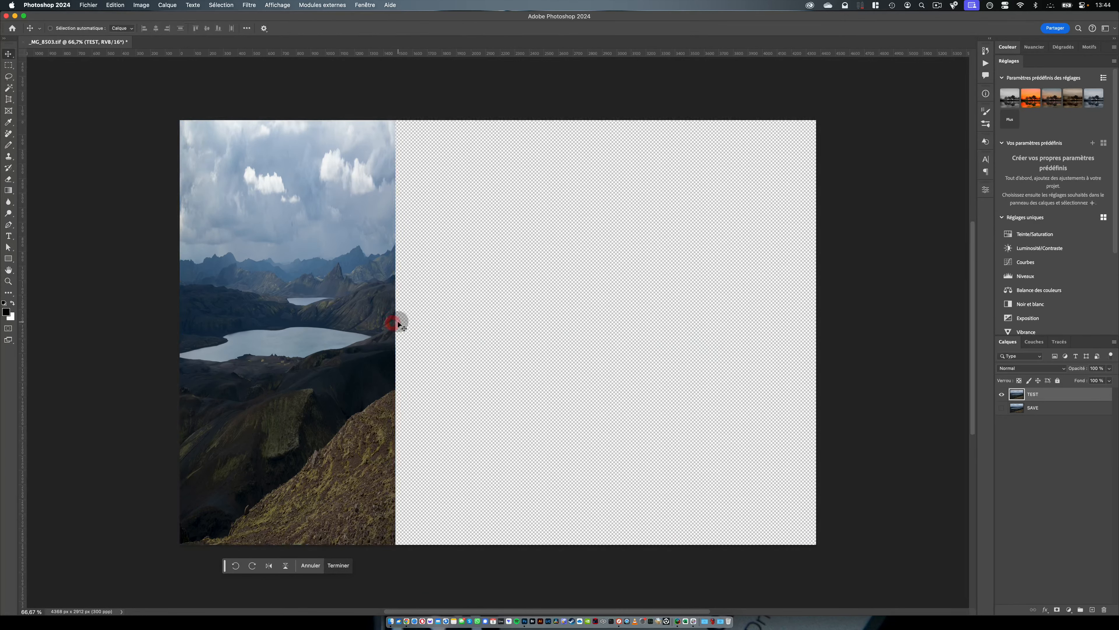
key("Escape")
Try content-aware scaling of the TEST layer to about 41% width at full height, and cancel it
left_click(115, 5)
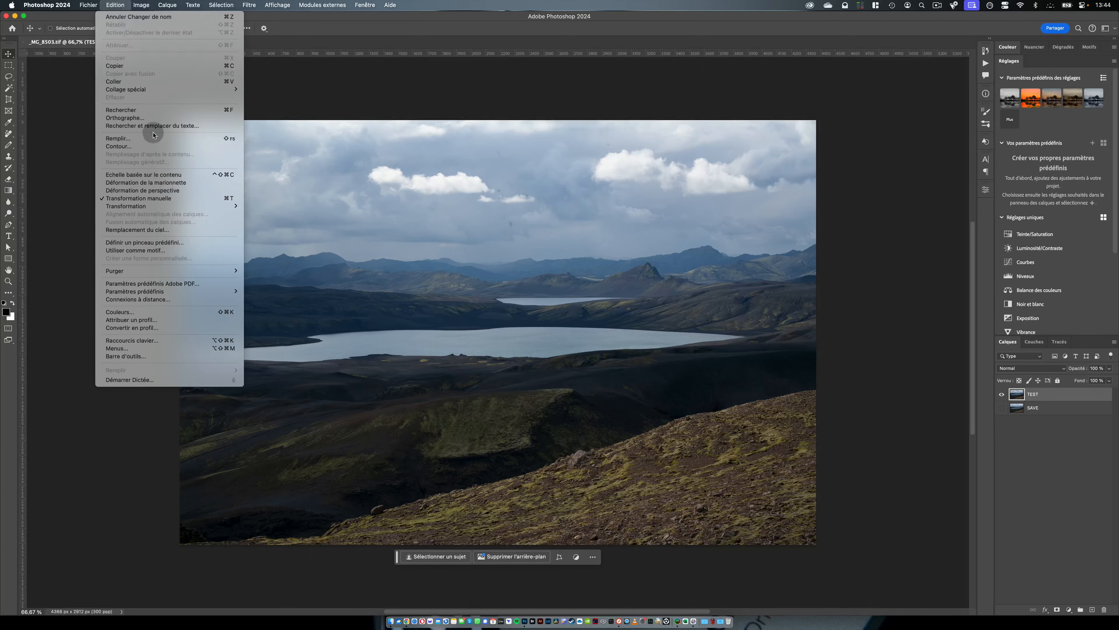
left_click(162, 172)
left_click_drag(816, 336, 439, 327)
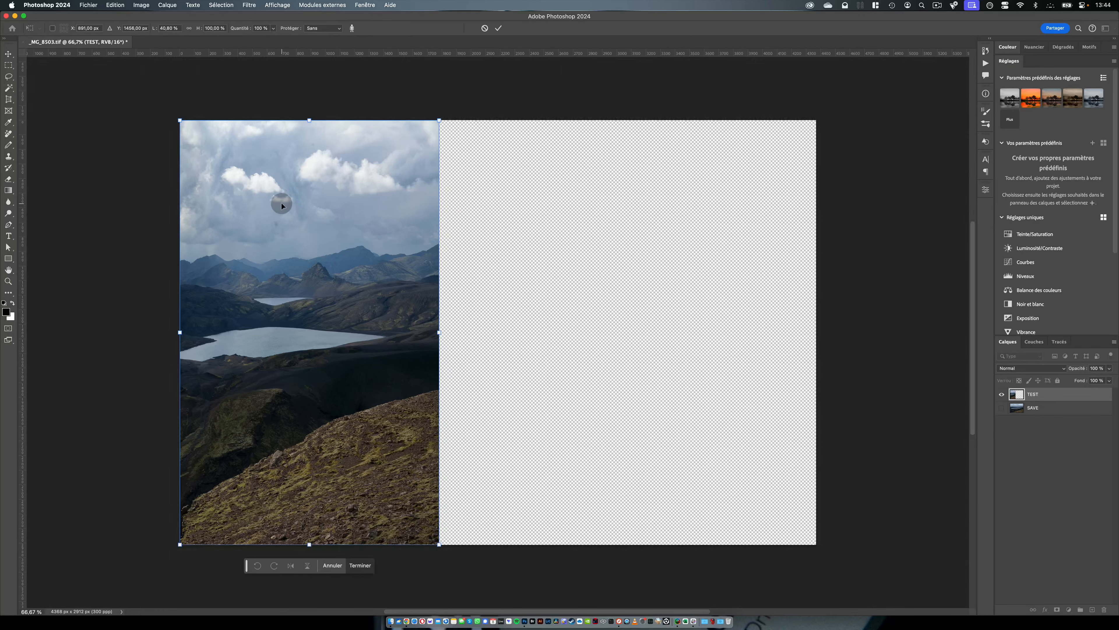
key("Escape")
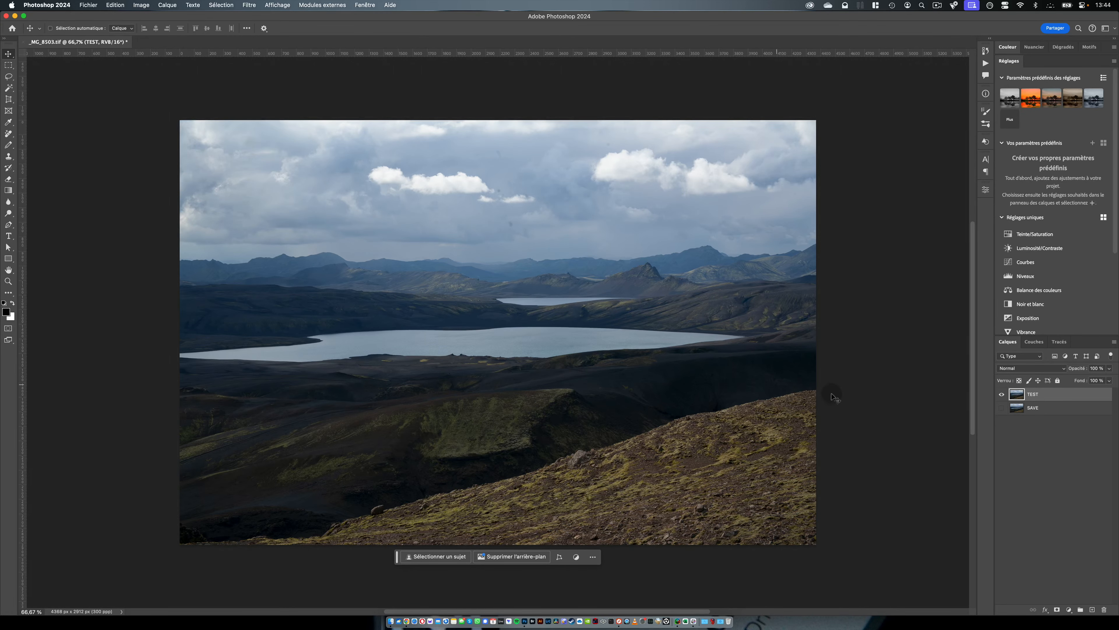
Create a new alpha channel and display it as an overlay on the RGB image, keeping the alpha channel active
left_click(1034, 341)
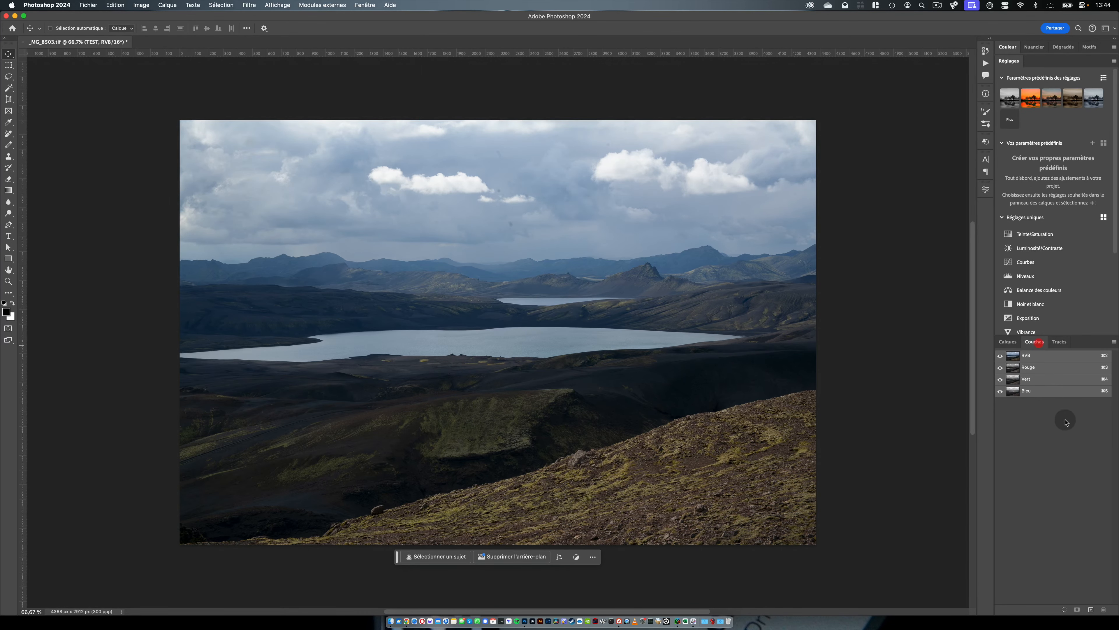
left_click(1091, 609)
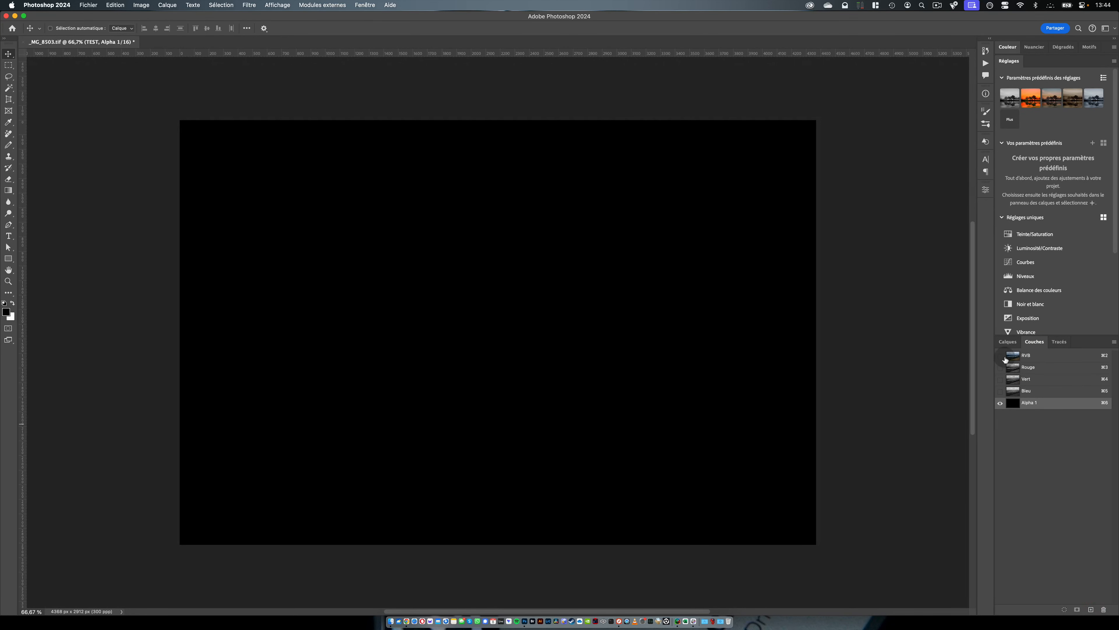
left_click(1006, 356)
left_click(1001, 404)
left_click(1023, 408)
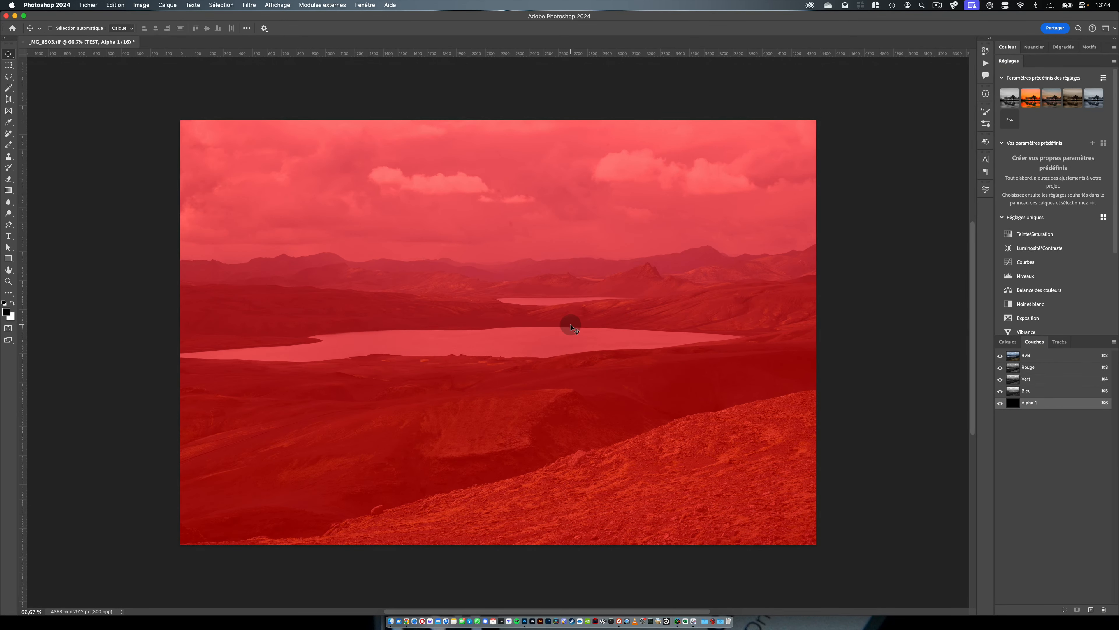
Make white the foreground colour, try a stroke on the alpha channel over the small cloud, and undo it
key("b")
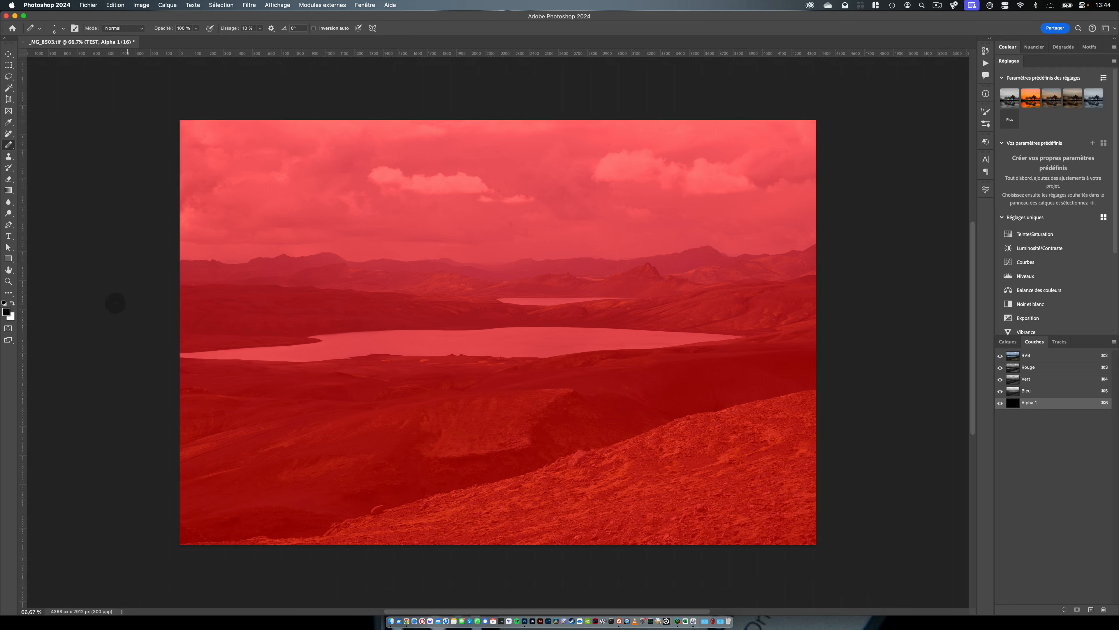
left_click(13, 303)
mouse_move(432, 354)
left_mouse_down()
mouse_move(495, 358)
mouse_move(530, 230)
mouse_move(530, 162)
mouse_move(525, 220)
left_mouse_up()
left_click_drag(410, 197, 403, 242)
left_click_drag(397, 183, 450, 189)
key("super+z")
Switch from the Pencil to the Brush tool and set a soft tip of about 282 px with 7% hardness
right_click(340, 229)
right_click(8, 145)
left_click(40, 146)
left_click_drag(377, 293, 466, 301)
left_click_drag(430, 210, 362, 218)
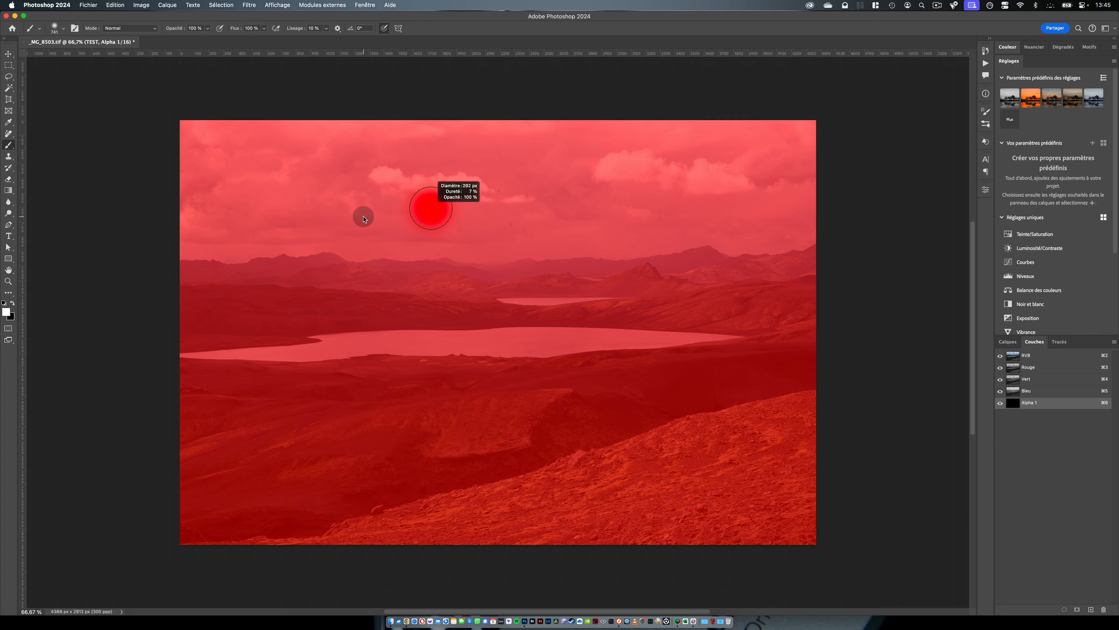
Paint white on the alpha channel over both bright clouds, the mountains on both sides and the green foreground hill
mouse_move(382, 176)
left_mouse_down()
mouse_move(475, 186)
mouse_move(374, 183)
left_mouse_up()
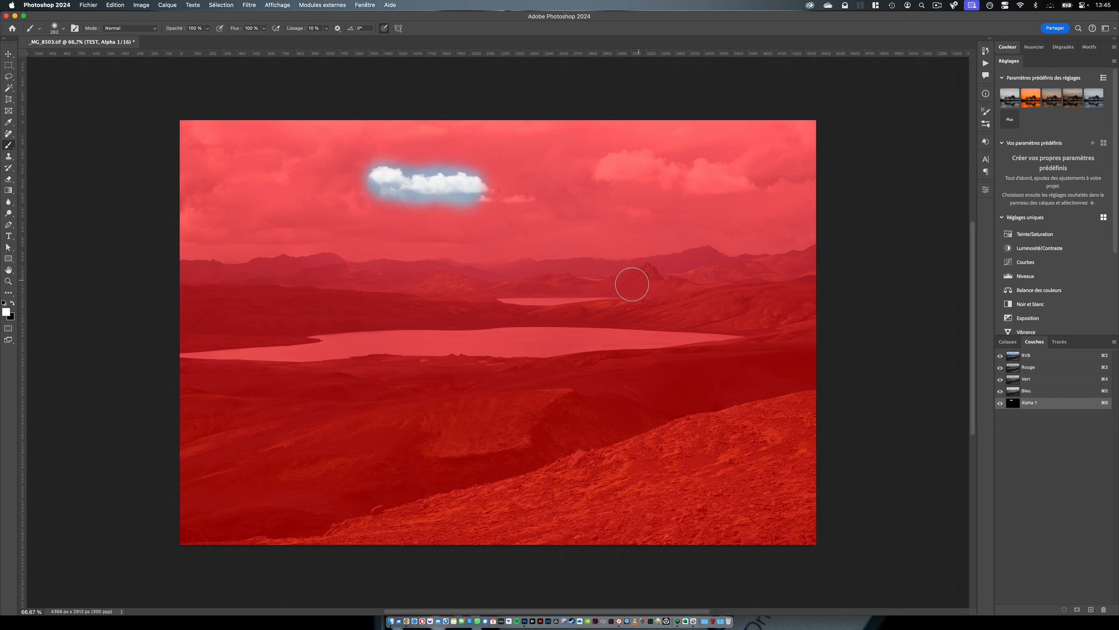
mouse_move(624, 286)
left_mouse_down()
mouse_move(672, 289)
mouse_move(680, 274)
mouse_move(735, 272)
left_mouse_up()
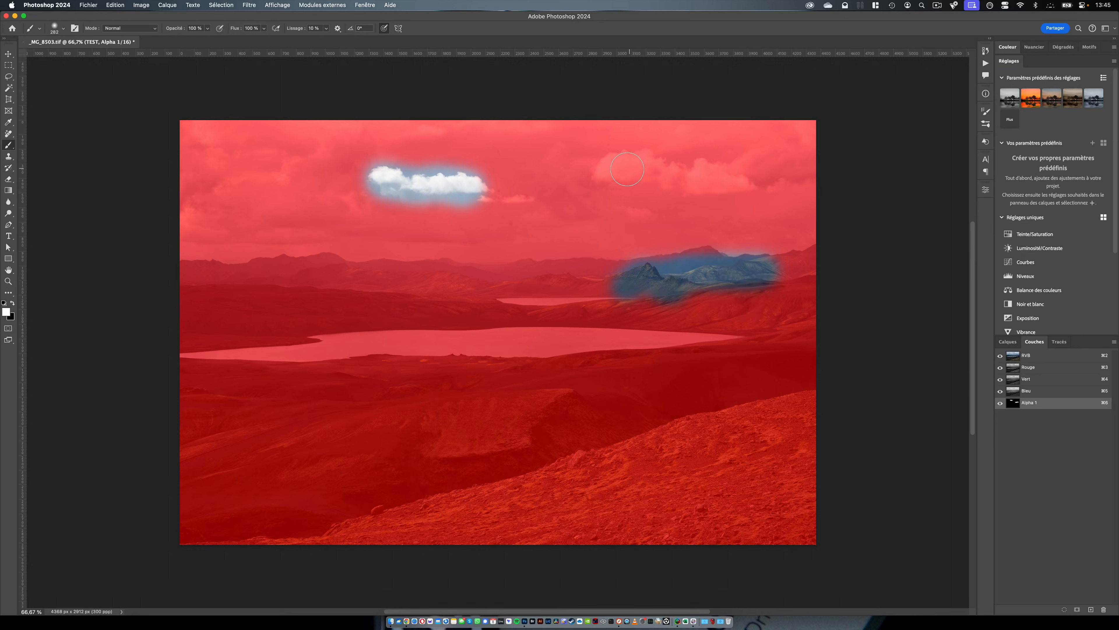
mouse_move(627, 169)
left_mouse_down()
mouse_move(671, 180)
mouse_move(706, 173)
mouse_move(612, 168)
mouse_move(727, 181)
left_mouse_up()
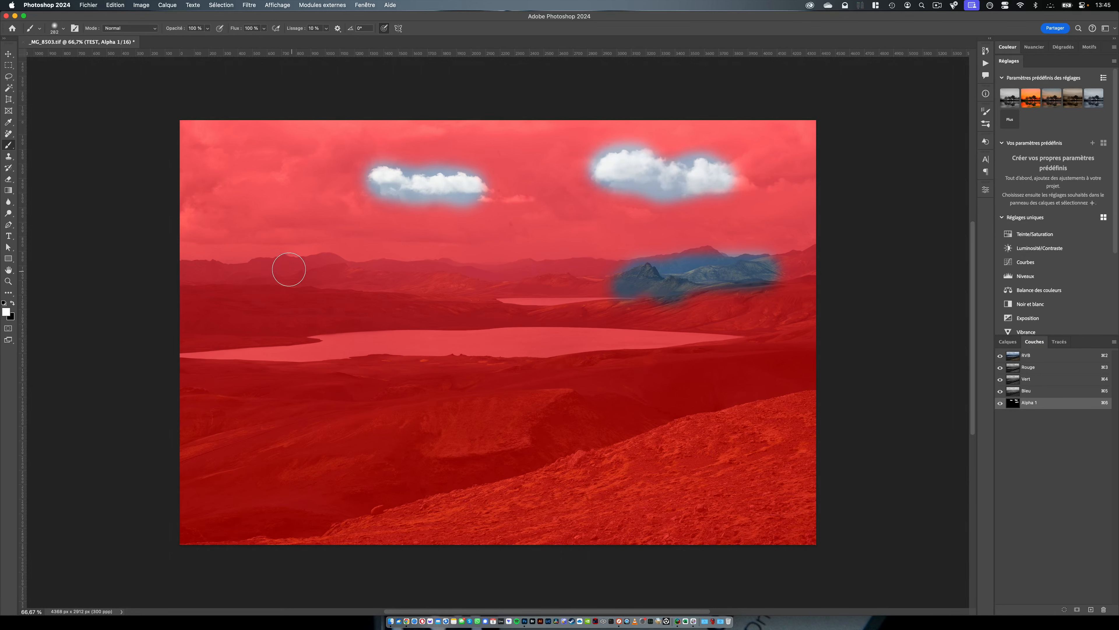
mouse_move(289, 269)
left_mouse_down()
mouse_move(332, 263)
mouse_move(411, 275)
left_mouse_up()
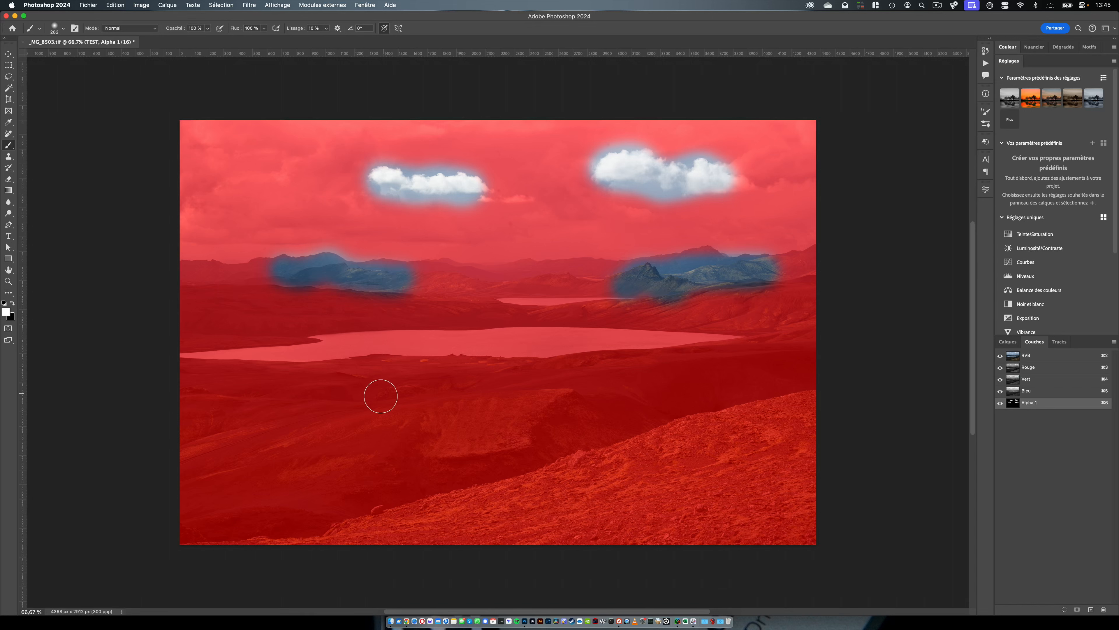
mouse_move(310, 452)
left_mouse_down()
mouse_move(389, 414)
mouse_move(379, 436)
mouse_move(419, 407)
mouse_move(423, 439)
mouse_move(425, 412)
mouse_move(380, 445)
mouse_move(493, 438)
mouse_move(534, 407)
mouse_move(523, 395)
mouse_move(431, 403)
mouse_move(548, 402)
mouse_move(494, 450)
mouse_move(352, 458)
left_mouse_up()
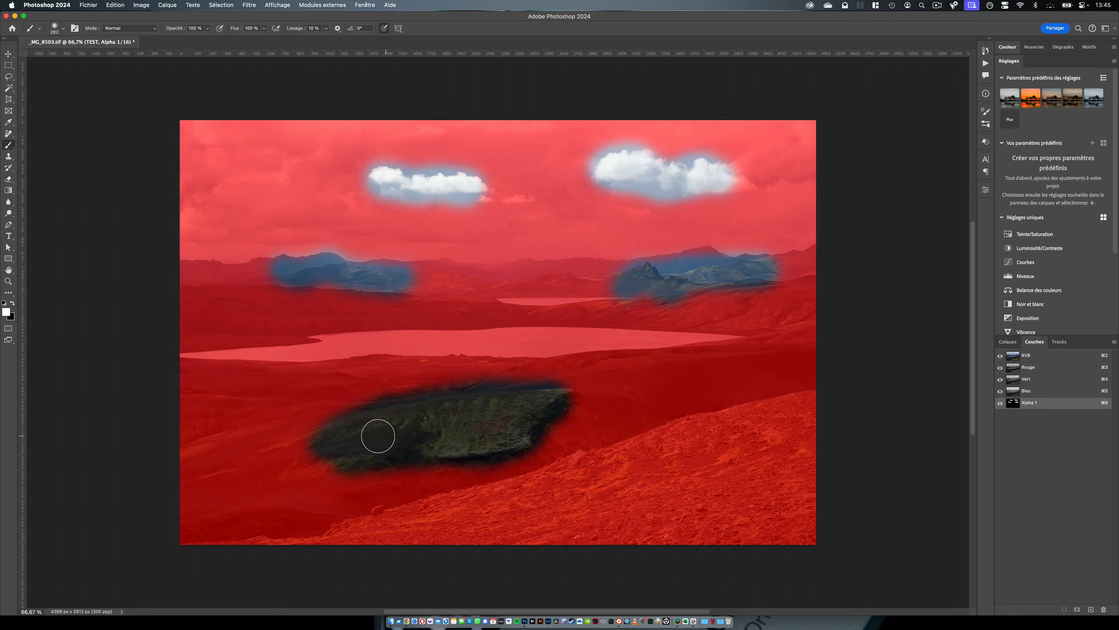
Extend the white painting on the alpha channel over the whole hill, the dark slope above it and two patches of the foreground ridge
left_click_drag(447, 421, 569, 394)
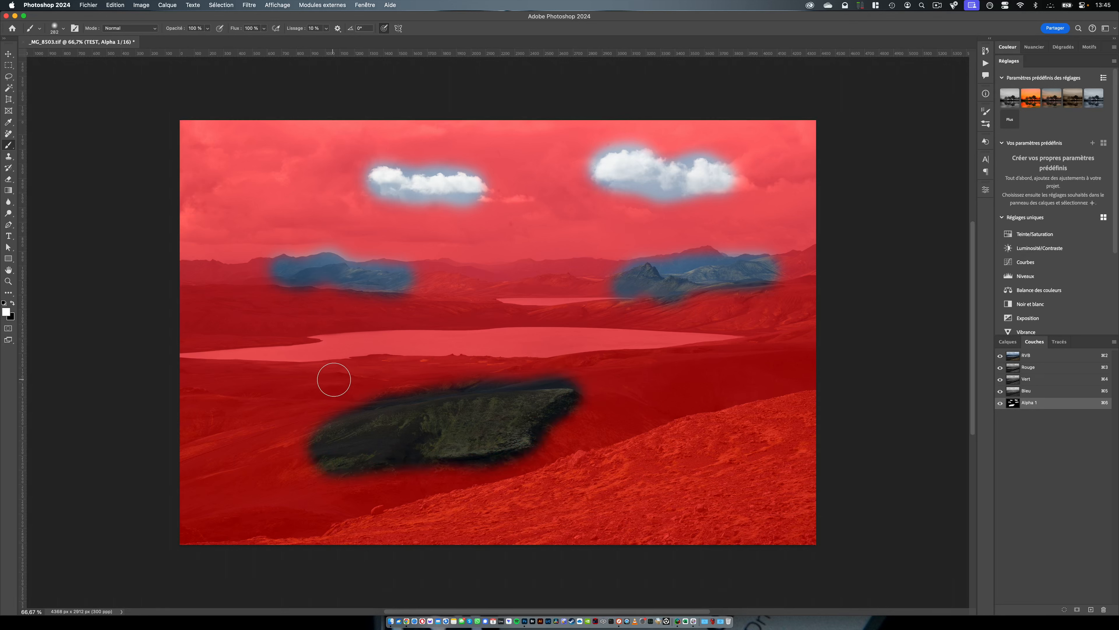
left_click_drag(334, 379, 346, 382)
left_click_drag(319, 438, 288, 459)
mouse_move(358, 528)
left_mouse_down()
mouse_move(403, 515)
mouse_move(359, 523)
mouse_move(367, 536)
mouse_move(408, 514)
mouse_move(437, 518)
left_mouse_up()
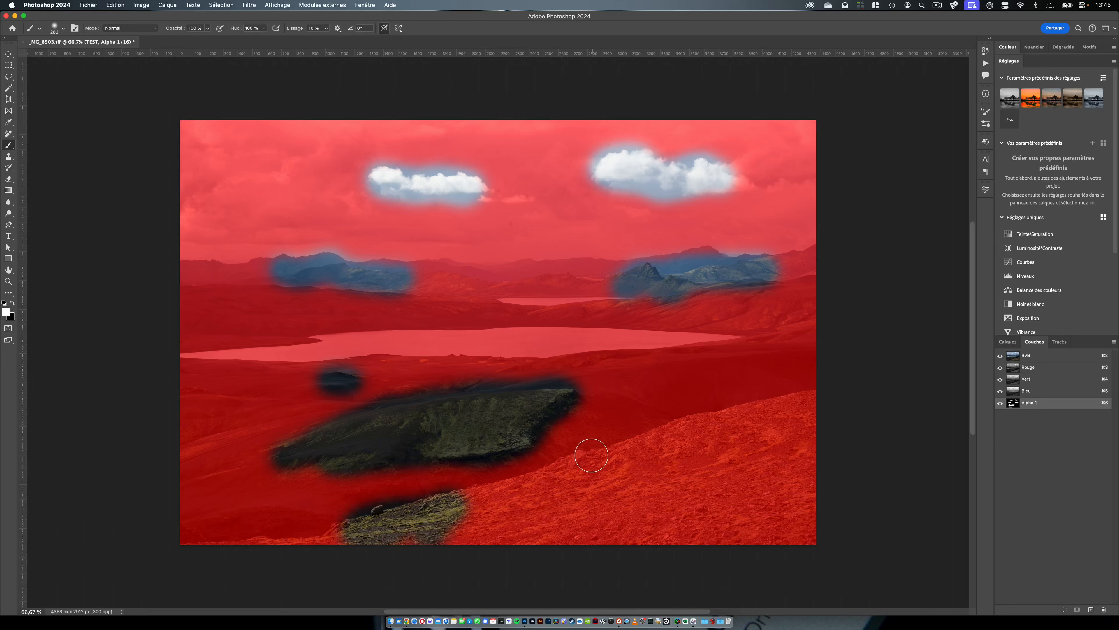
mouse_move(592, 455)
left_mouse_down()
mouse_move(557, 481)
mouse_move(603, 459)
left_mouse_up()
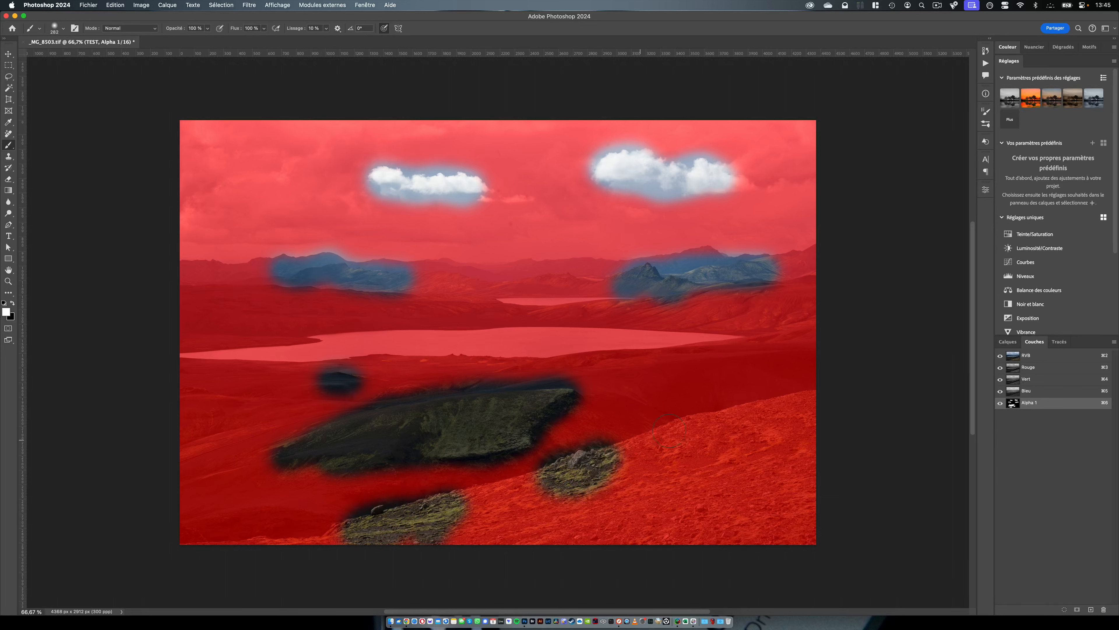
Rename the alpha channel as PRESERVER, hide its overlay and return to editing the TEST layer in RGB
double_click(1032, 402)
type("PRESERVER")
left_click(1001, 402)
left_click(1018, 356)
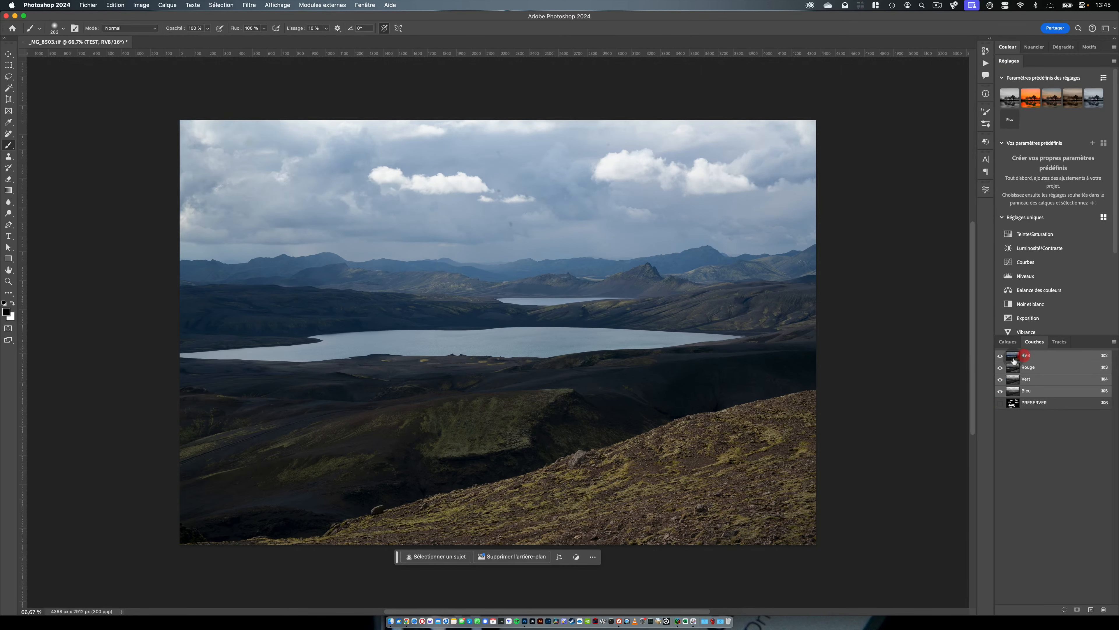
left_click(1007, 341)
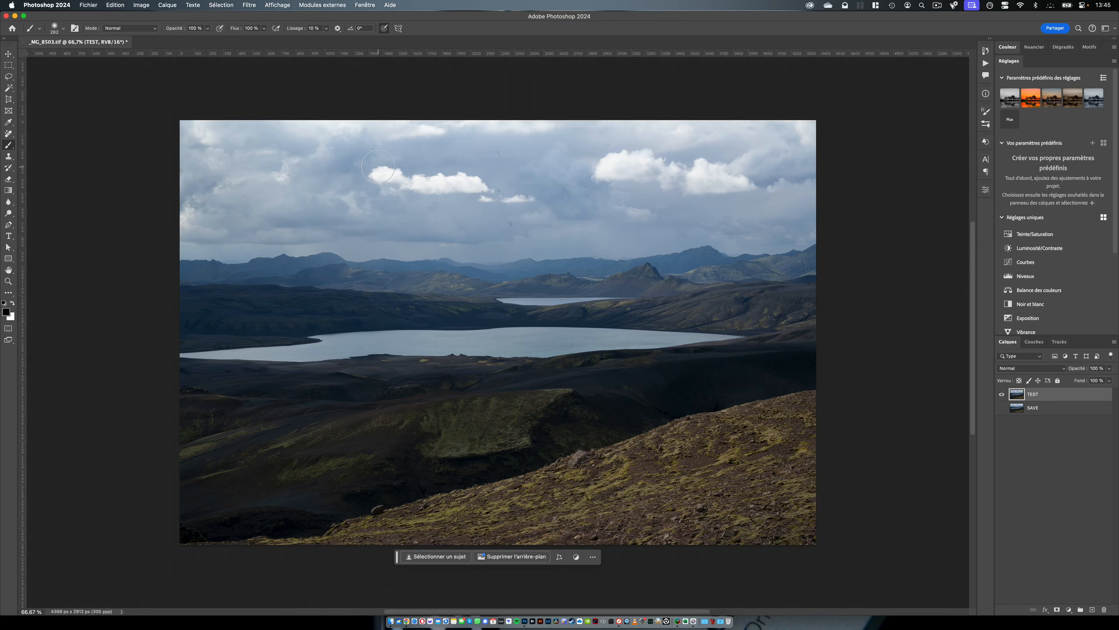
Try narrowing the TEST layer from its right side with content-aware scaling protected by PRESERVER, to about 45% width, then abandon the transformation
left_click(109, 6)
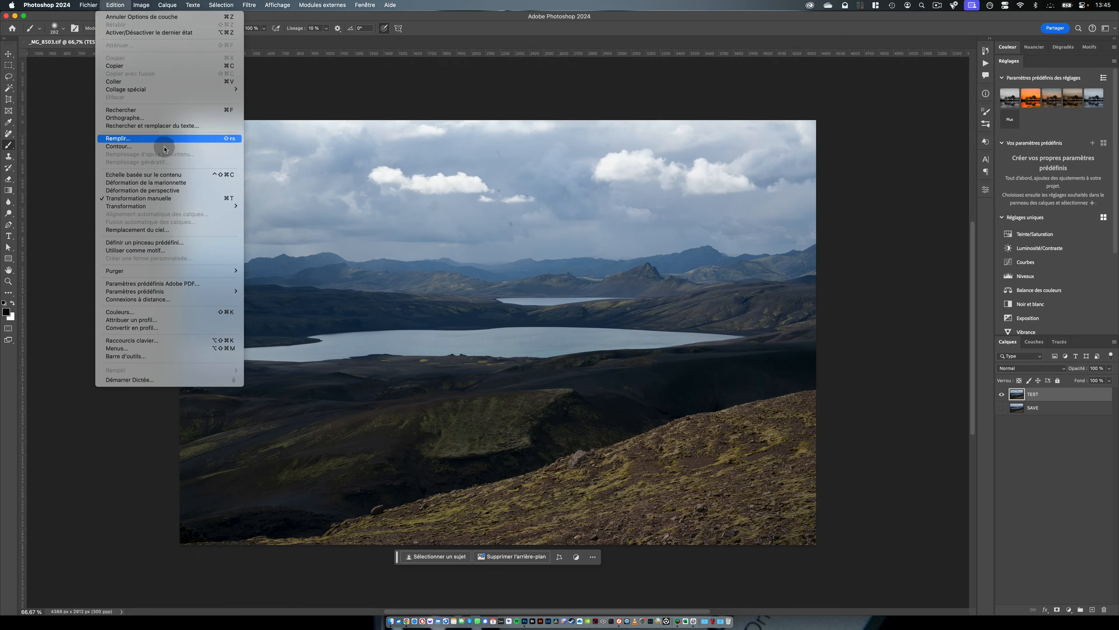
left_click(146, 174)
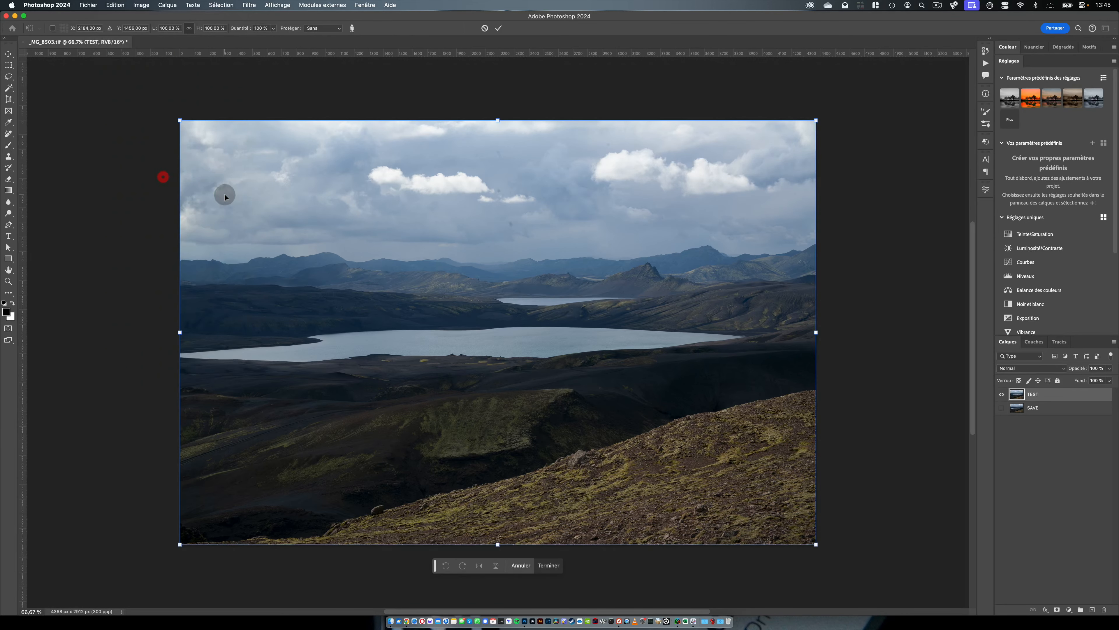
left_click(317, 28)
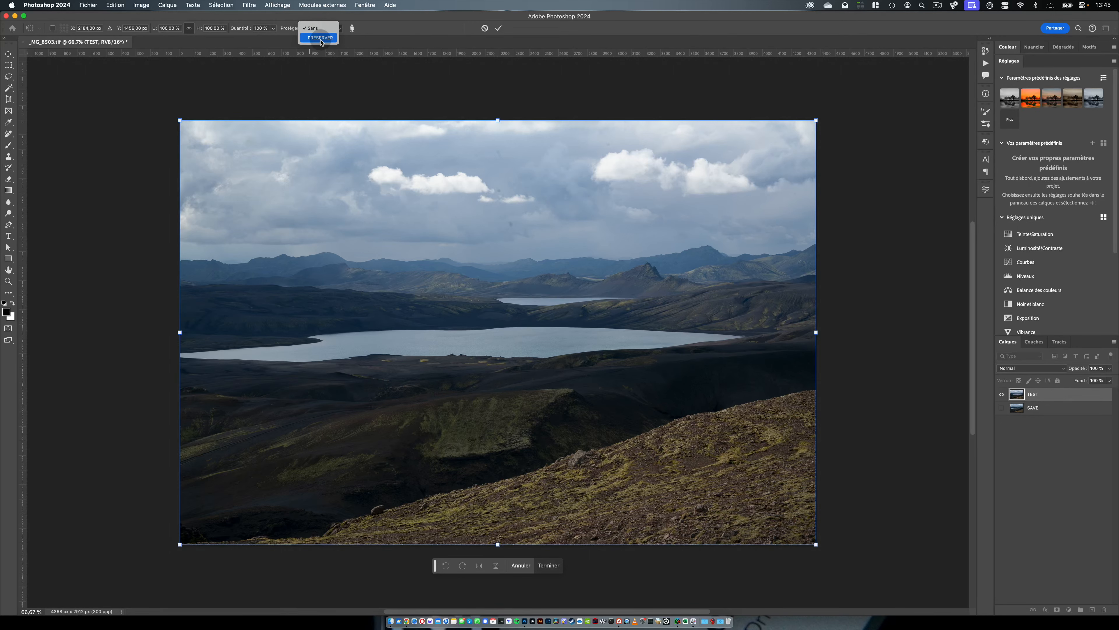
left_click(321, 38)
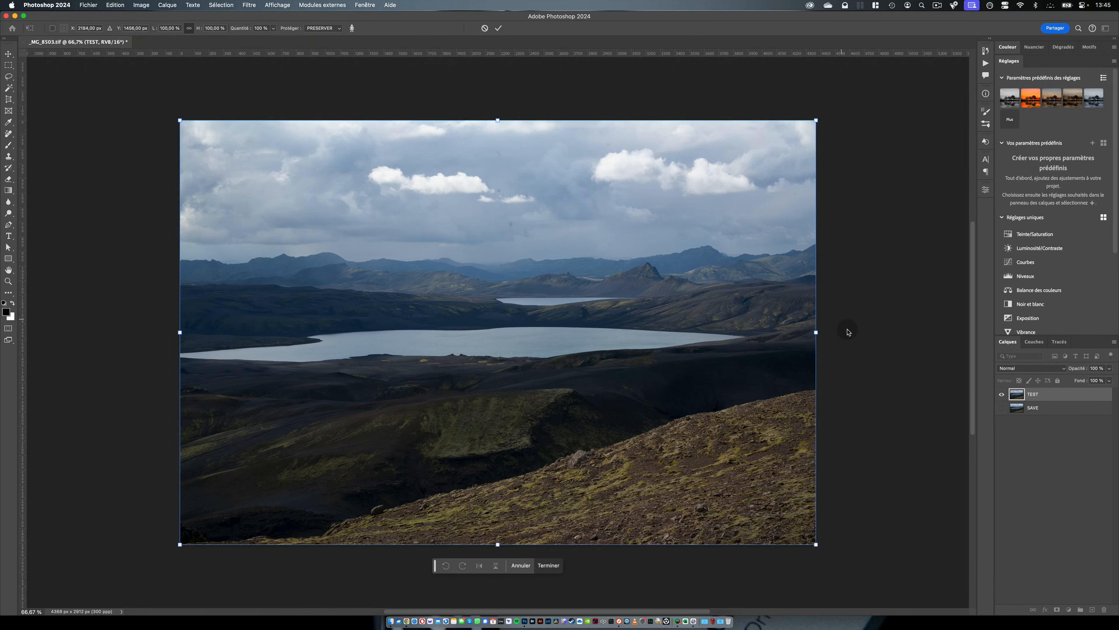
left_click_drag(817, 333, 650, 322)
left_click_drag(636, 323, 468, 318)
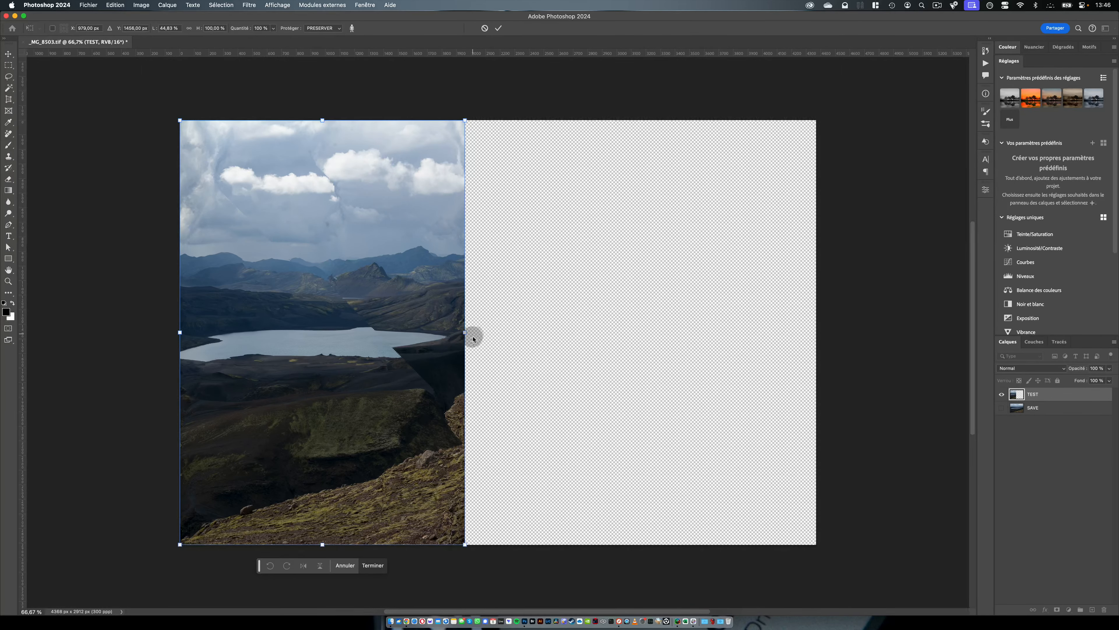
left_click_drag(465, 332, 622, 340)
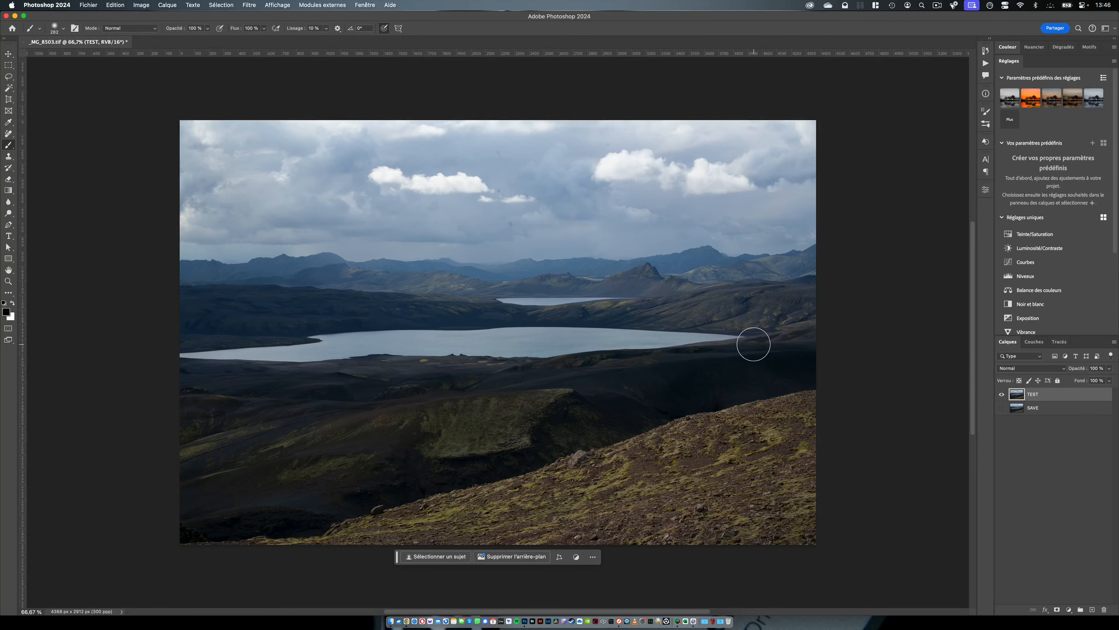
Narrow the TEST layer from its right side to about half its width with content-aware scaling and protection set to Sans
left_click(115, 5)
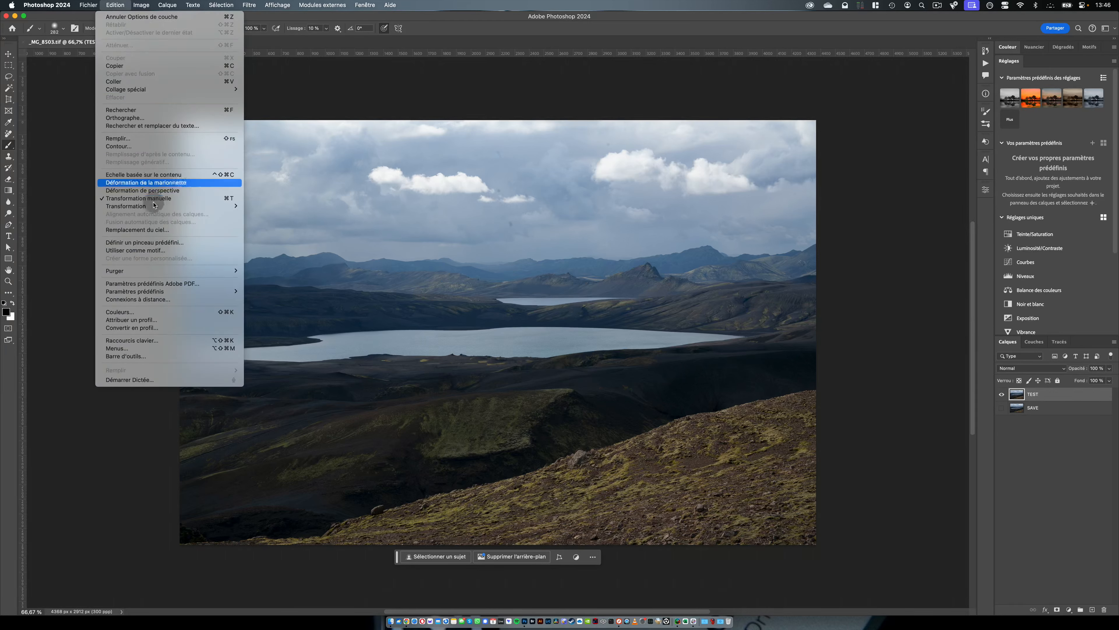
left_click(182, 175)
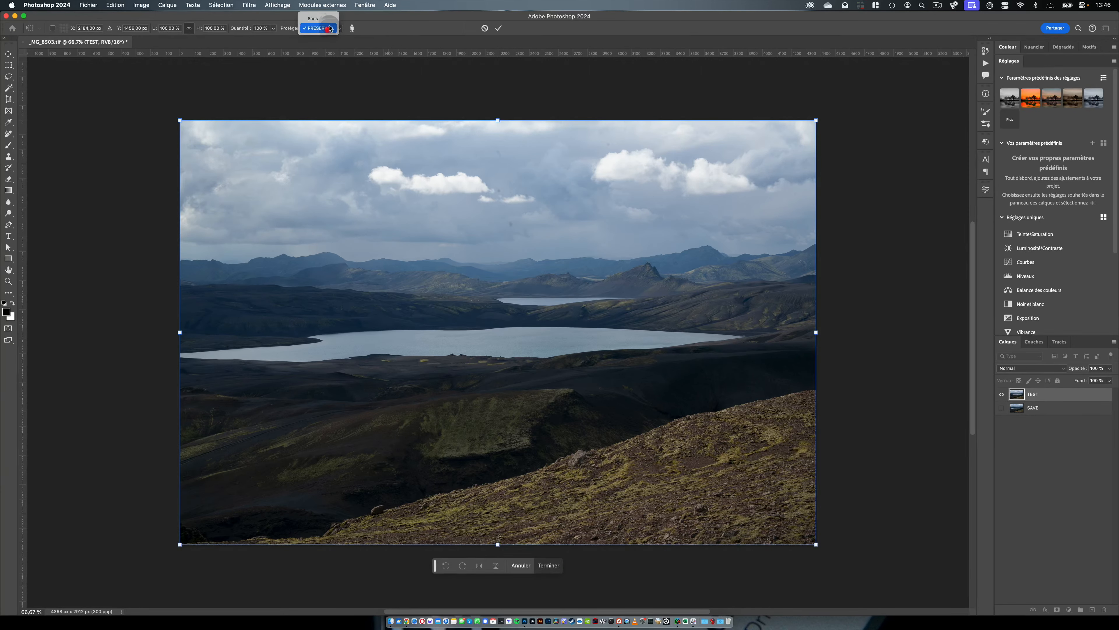
left_click_drag(816, 332, 542, 317)
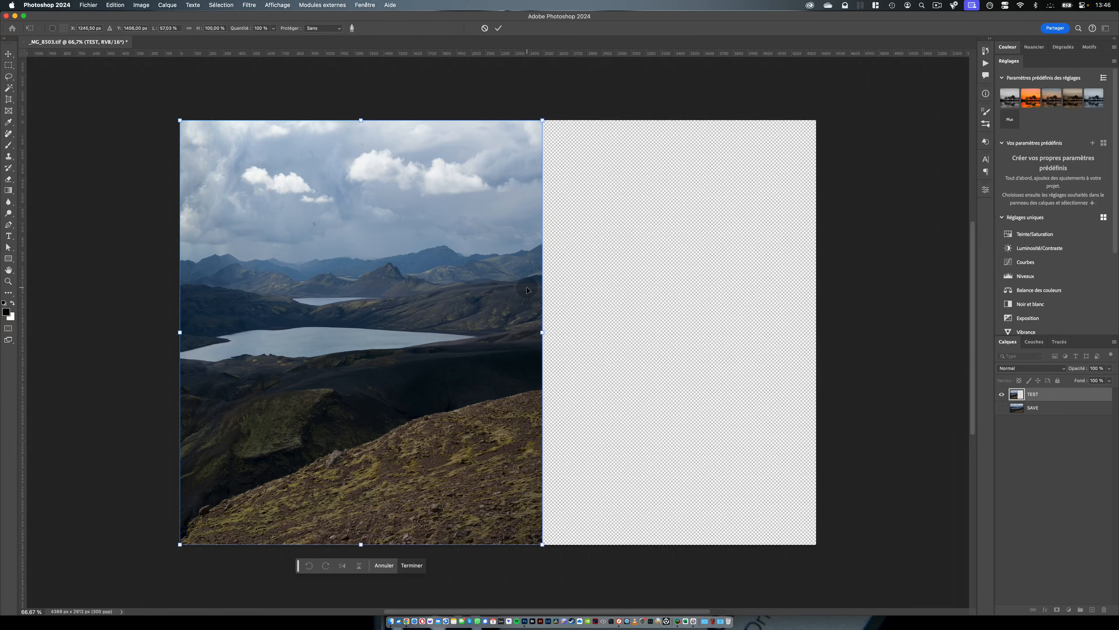
left_click_drag(542, 332, 818, 337)
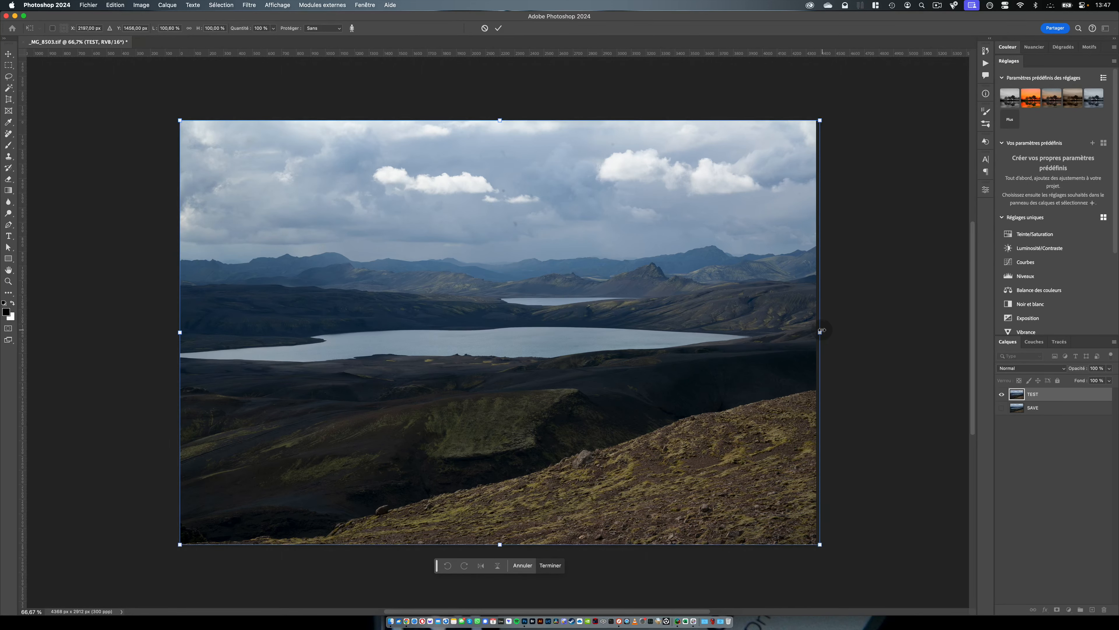
left_click_drag(822, 331, 492, 310)
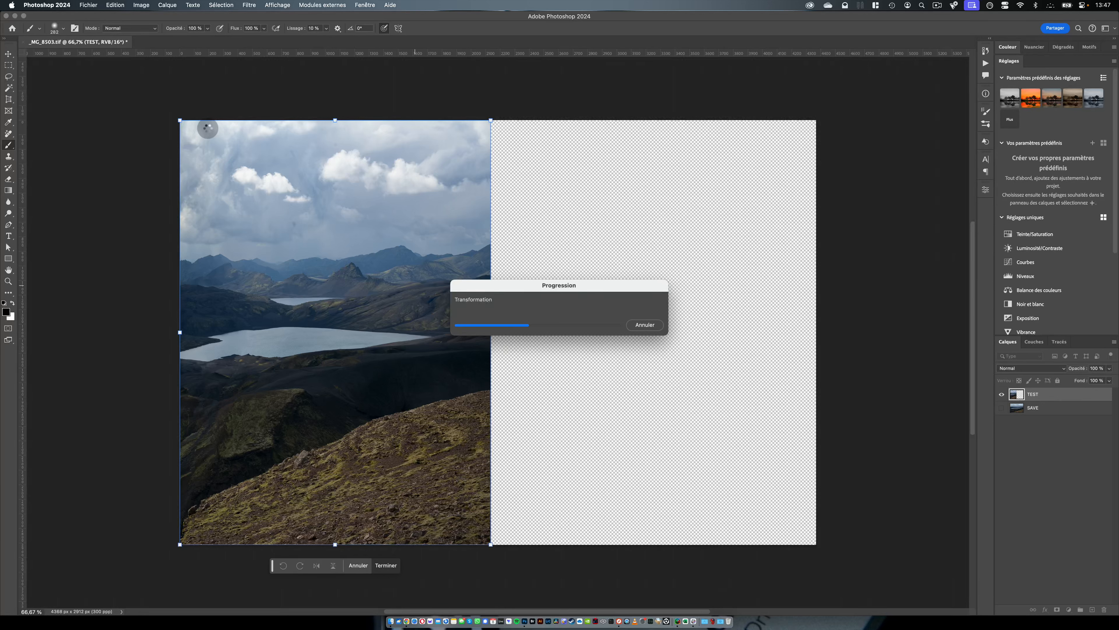
Make a full-height rectangular marquee selection with fixed 9:16 proportions over the middle of the narrowed landscape
left_click(8, 65)
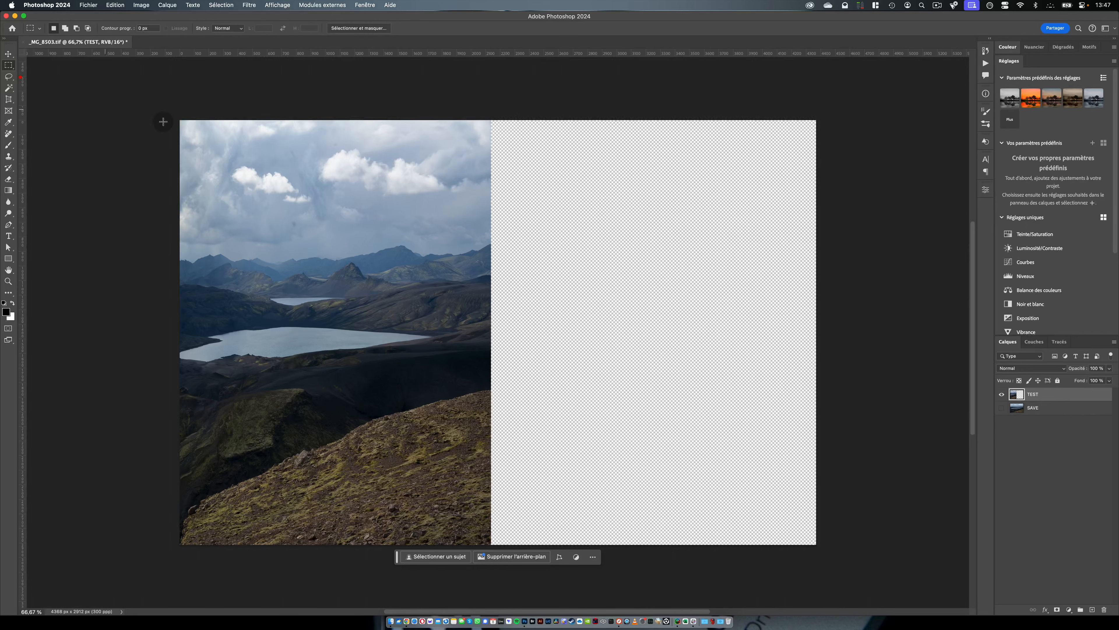
left_click_drag(195, 117, 465, 592)
left_click(156, 218)
left_click(233, 28)
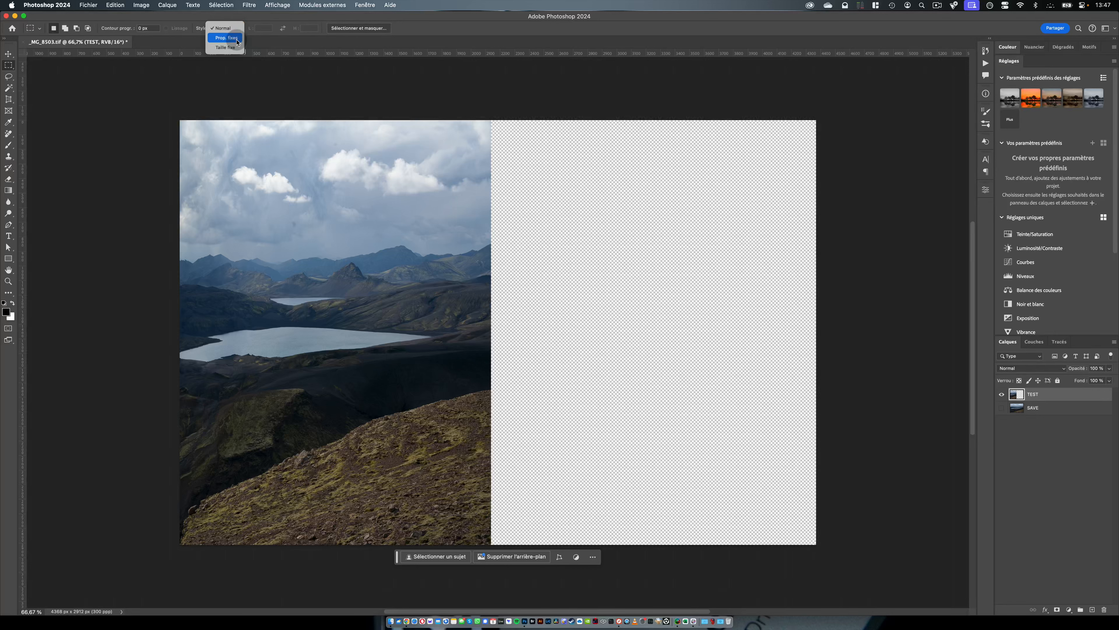
left_click(237, 38)
type("9")
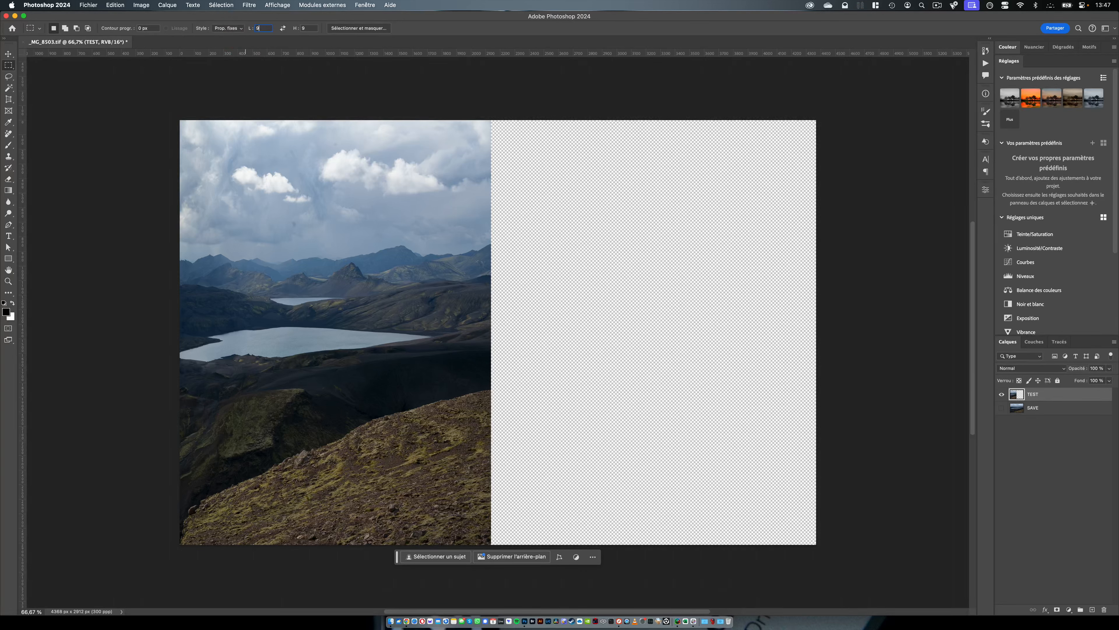
left_click_drag(209, 120, 571, 541)
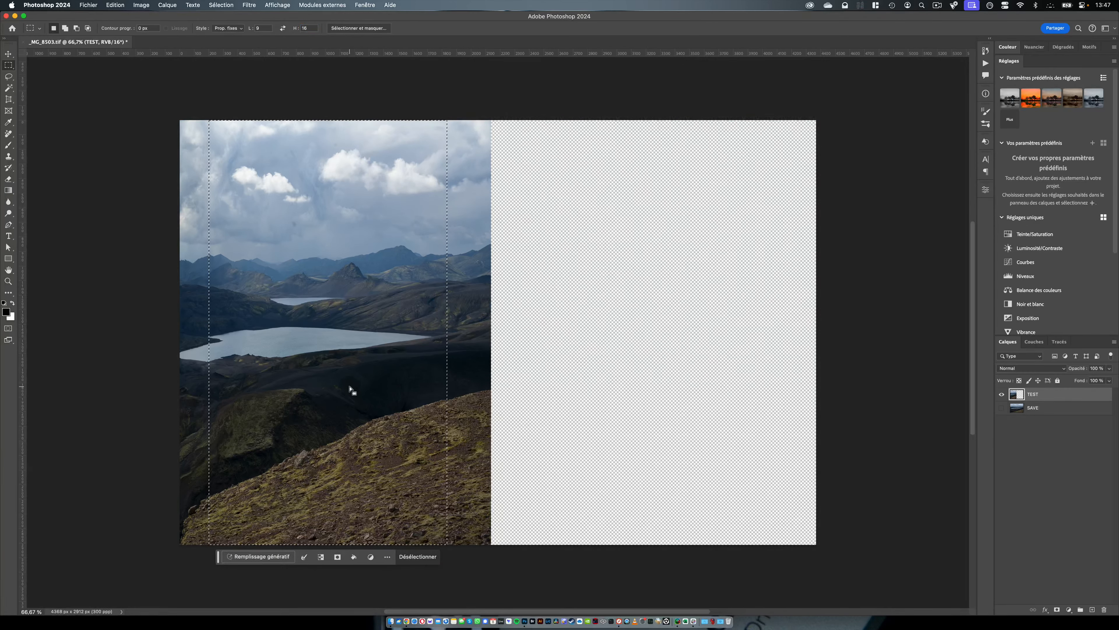
Crop the canvas to the 9:16 selection and shift the TEST layer right until its left edge meets the canvas edge
left_click(8, 99)
left_click(30, 100)
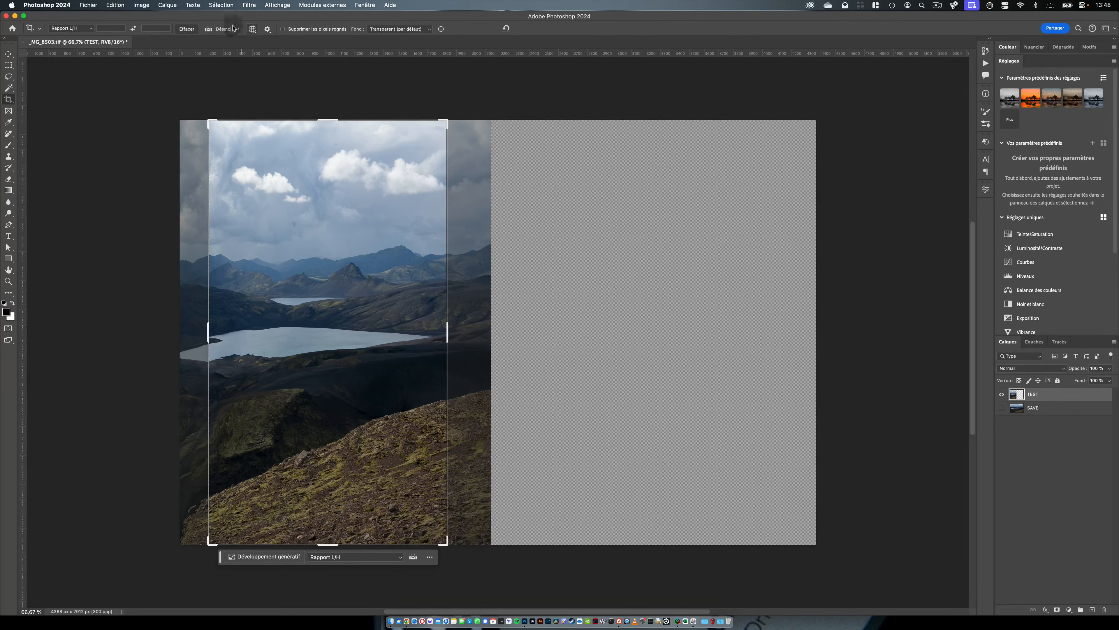
left_click(313, 161)
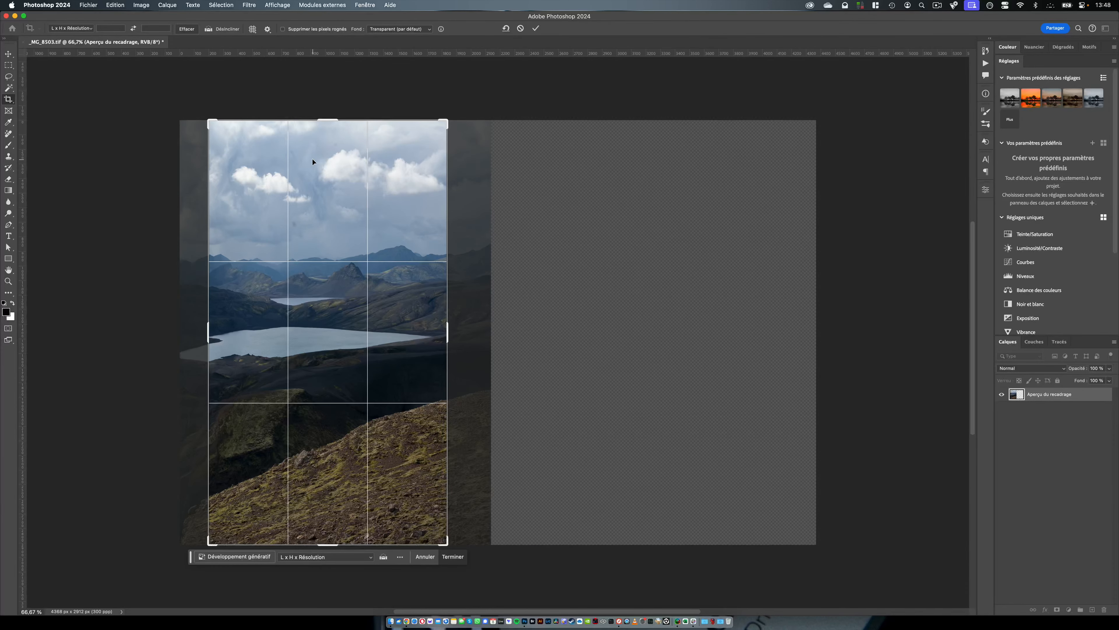
key("Return")
left_click(9, 54)
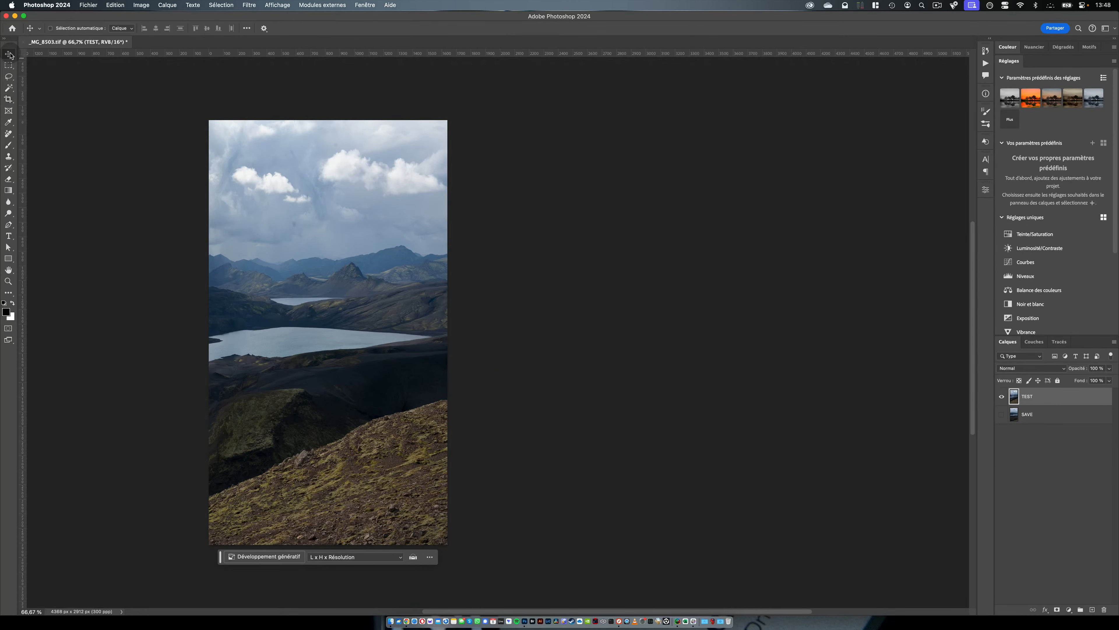
left_click_drag(368, 340, 392, 362)
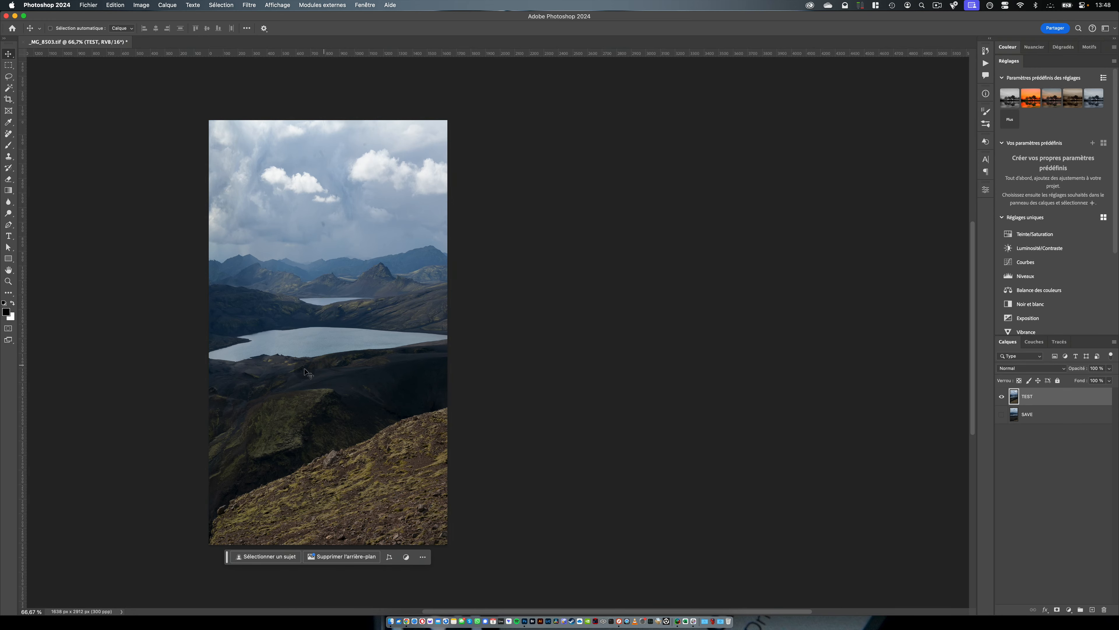
Examine the lake shores, hills, mountains and sky of the cropped photo up close for scaling distortions, then return to 100% magnification
key("z")
left_click_drag(257, 362, 336, 324)
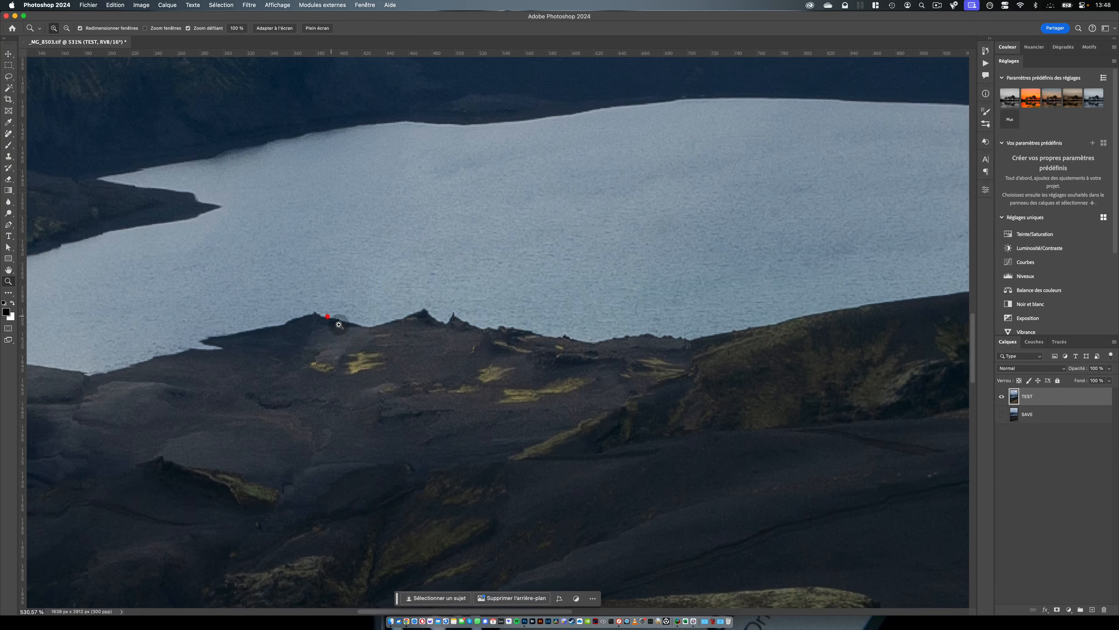
left_click_drag(437, 293, 270, 415)
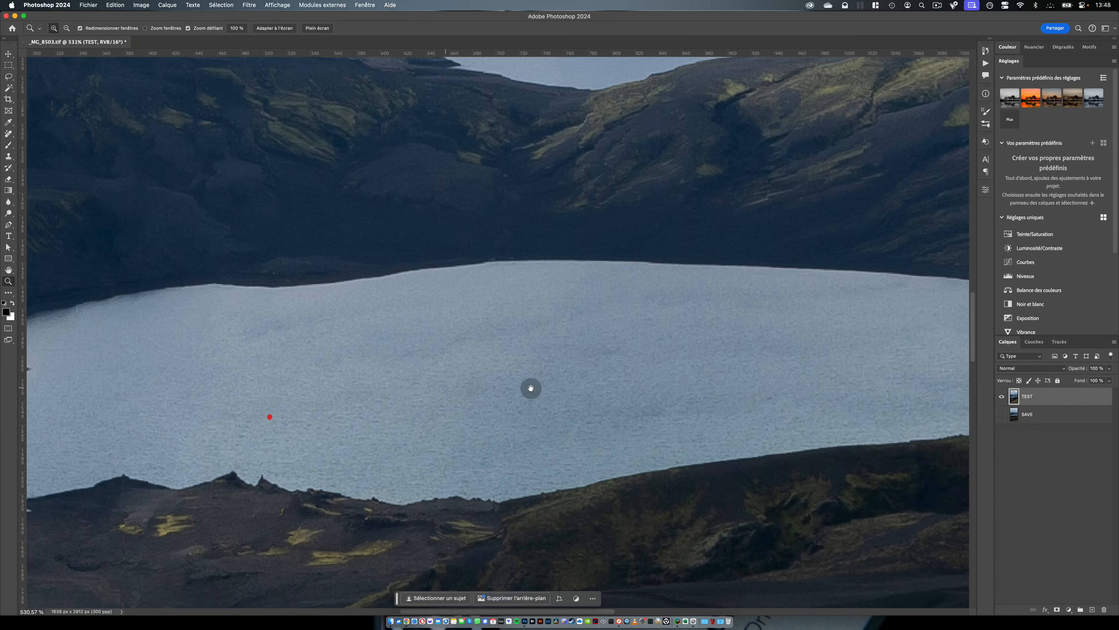
left_click_drag(529, 387, 232, 362)
left_click_drag(370, 332, 308, 354)
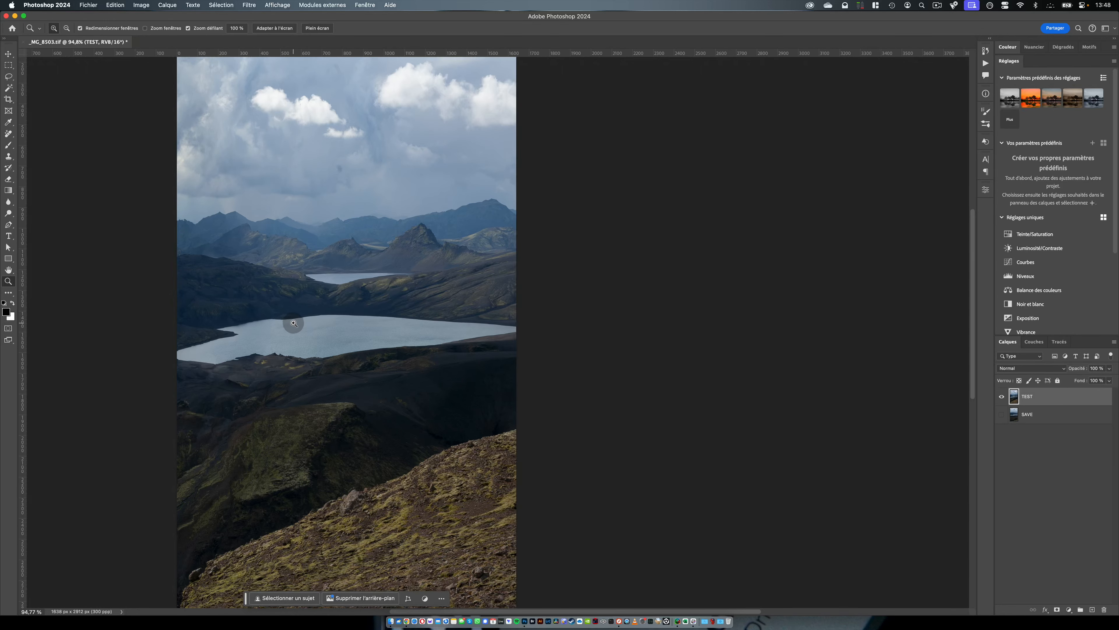
left_click_drag(374, 365, 423, 325)
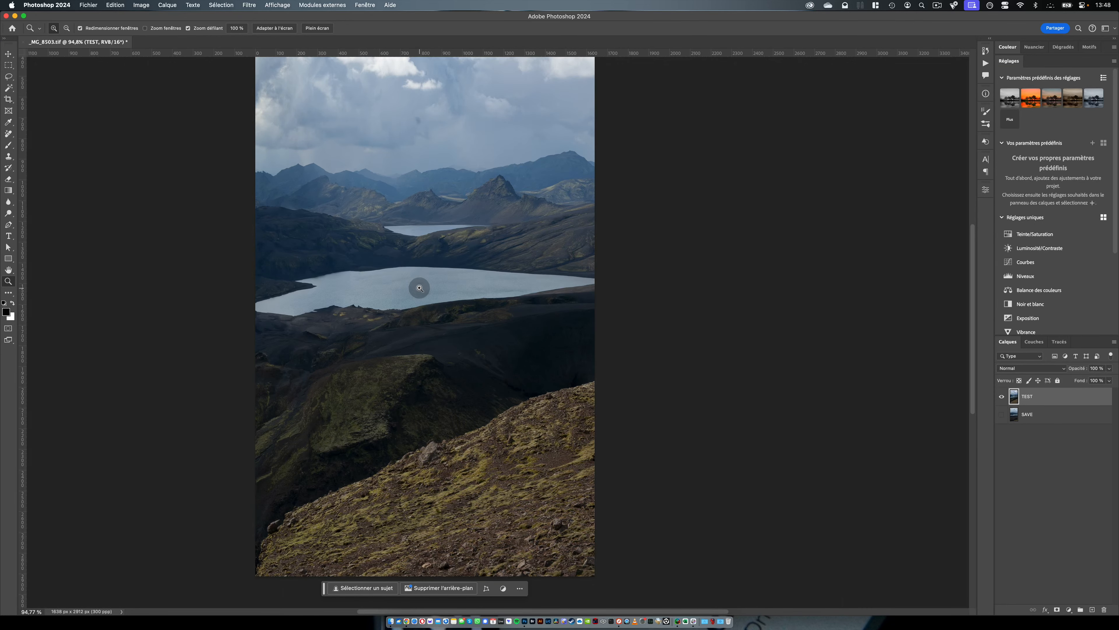
left_click_drag(418, 207, 422, 349)
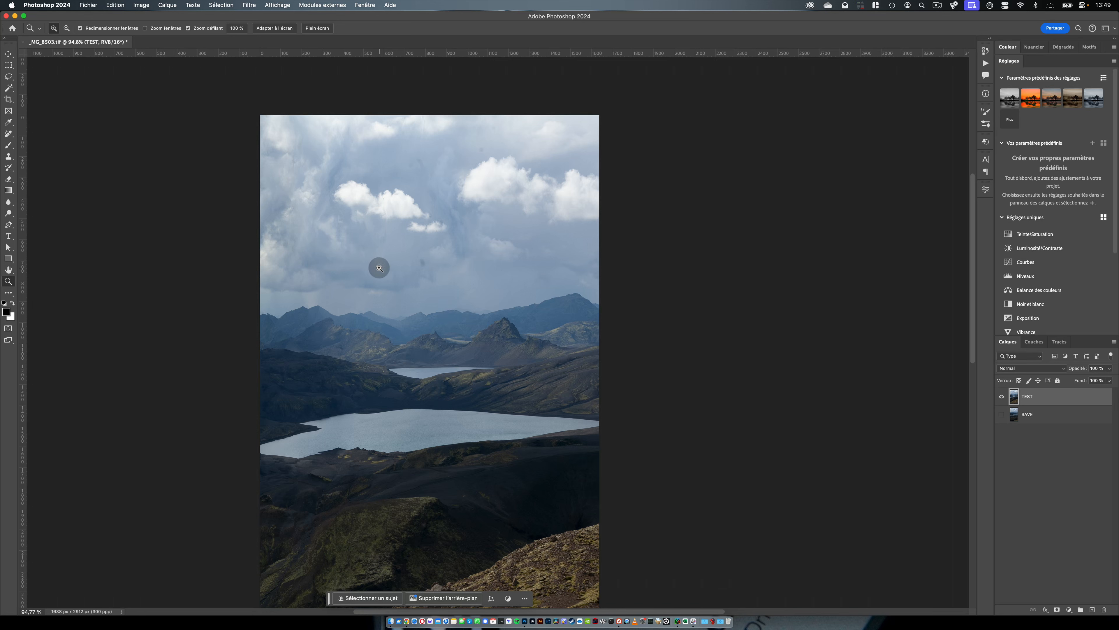
left_click_drag(547, 508, 851, 195)
left_click_drag(524, 304, 800, 180)
left_click_drag(608, 211, 582, 560)
left_click_drag(617, 335, 357, 507)
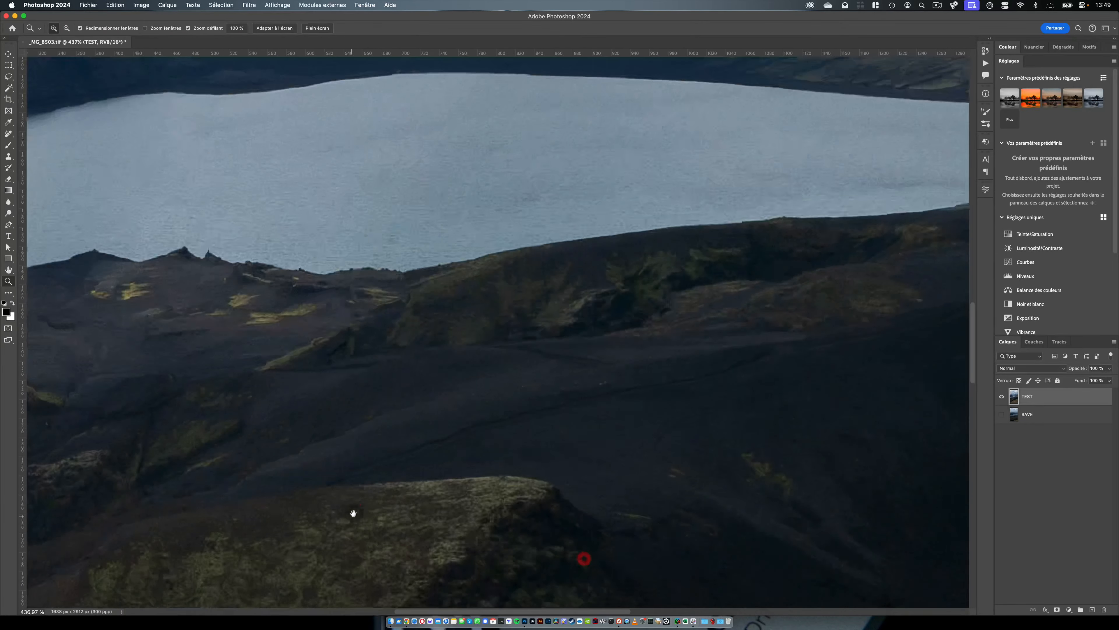
left_click_drag(604, 347, 369, 496)
left_click_drag(436, 397, 614, 426)
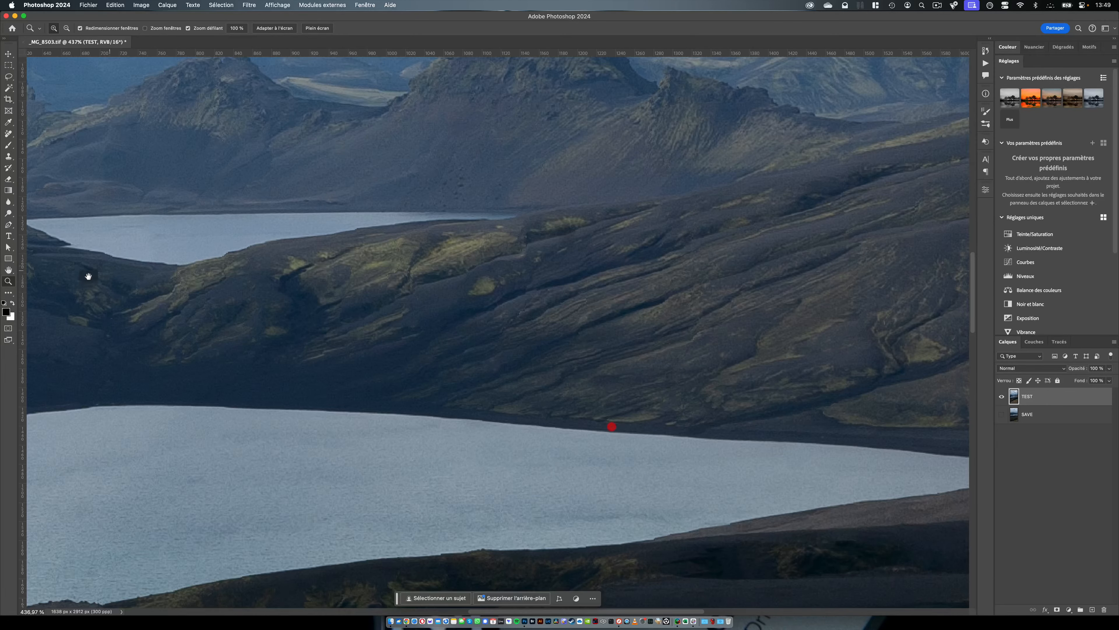
double_click(10, 282)
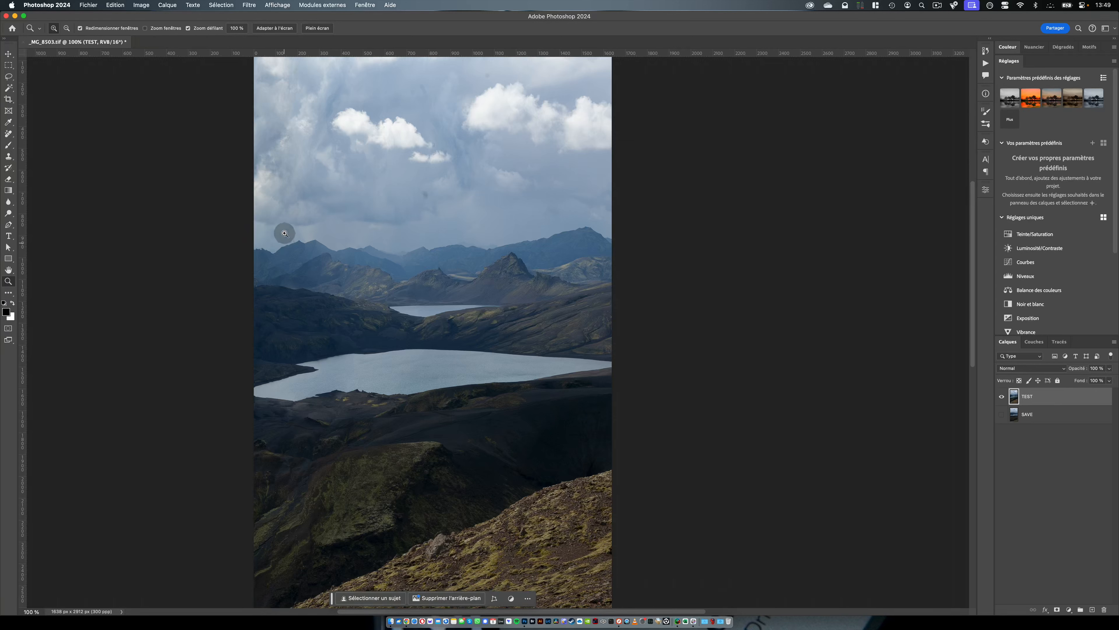
Try replacing the TEST layer's sky with the dark blue sky of wispy clouds from the blue skies presets
left_click(116, 5)
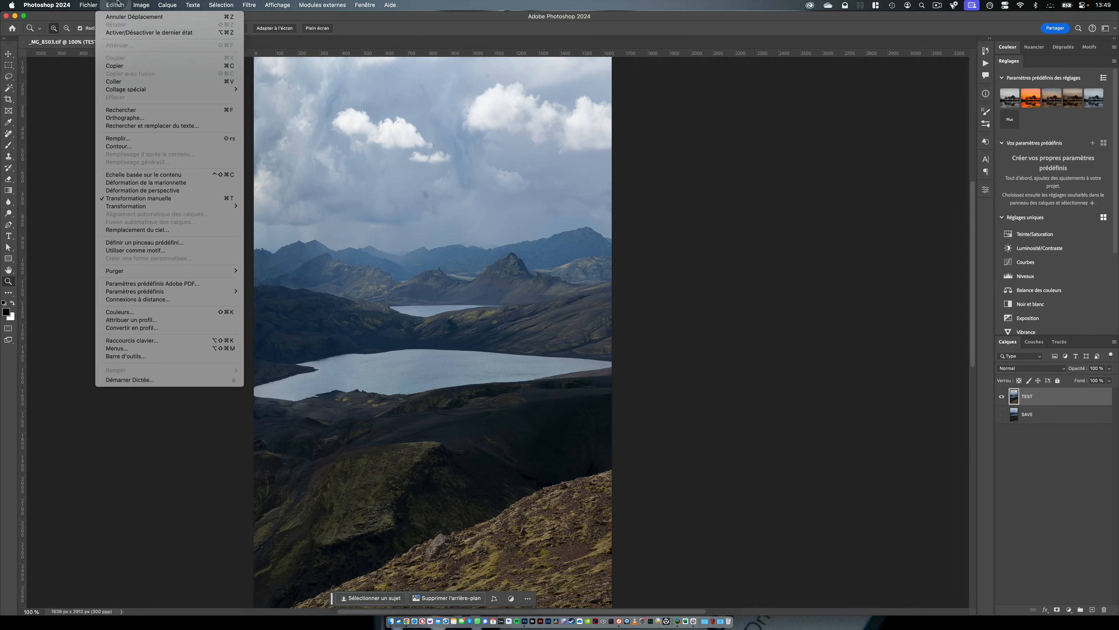
left_click(162, 230)
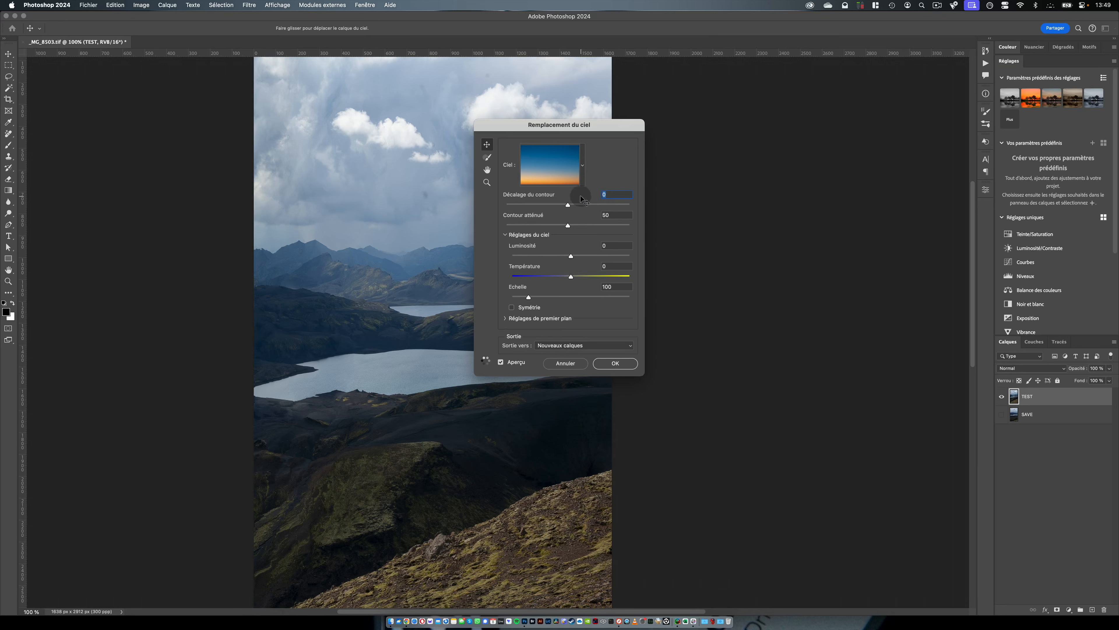
left_click(583, 169)
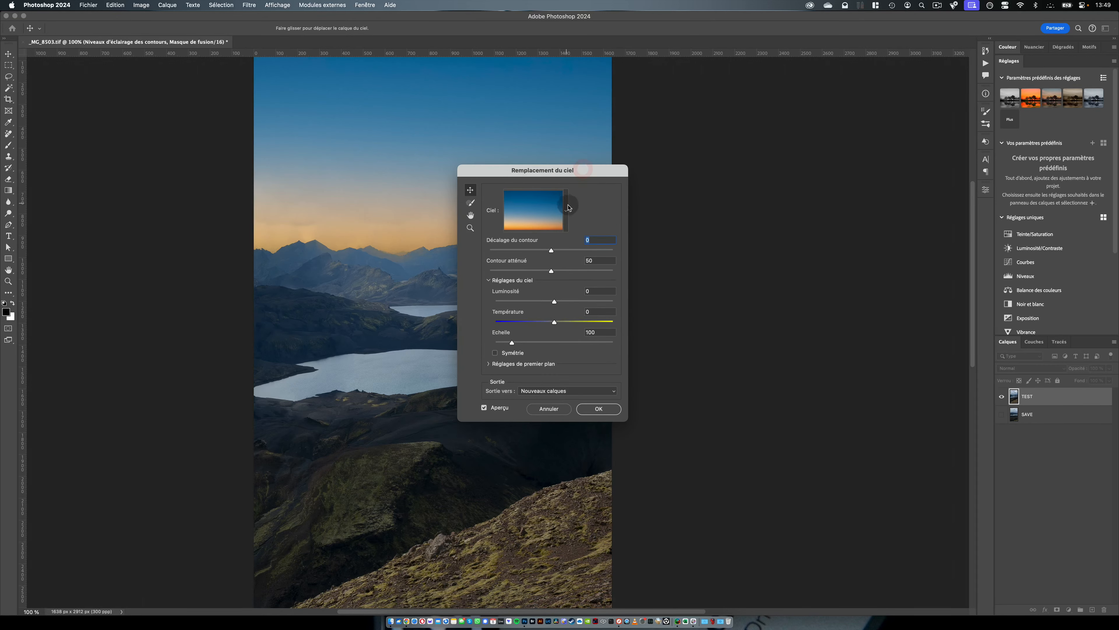
left_click_drag(558, 170, 734, 188)
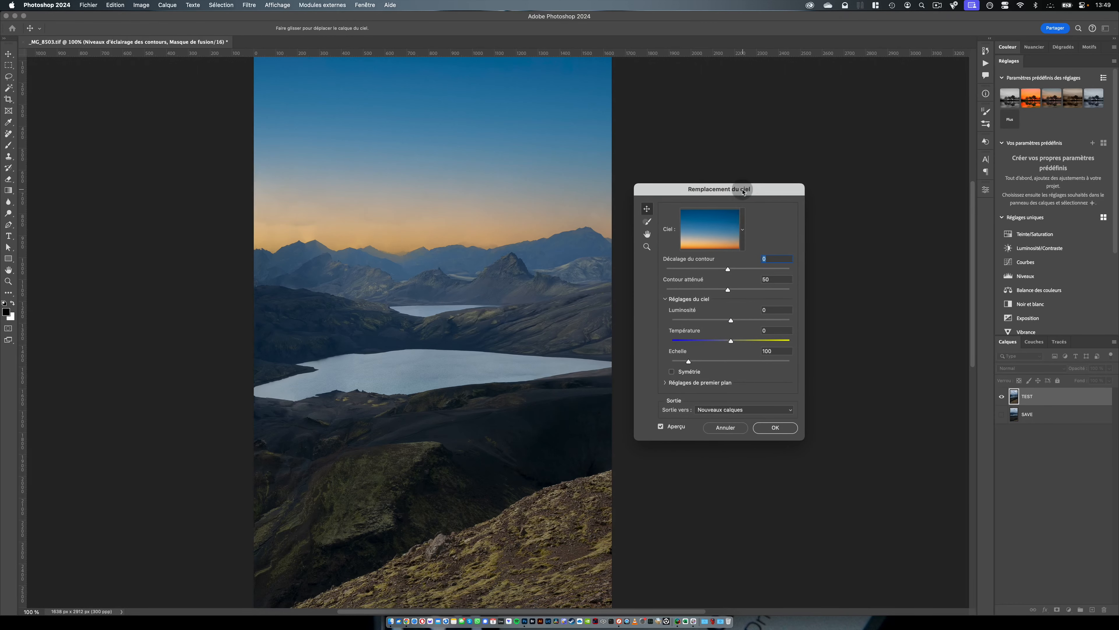
left_click(744, 231)
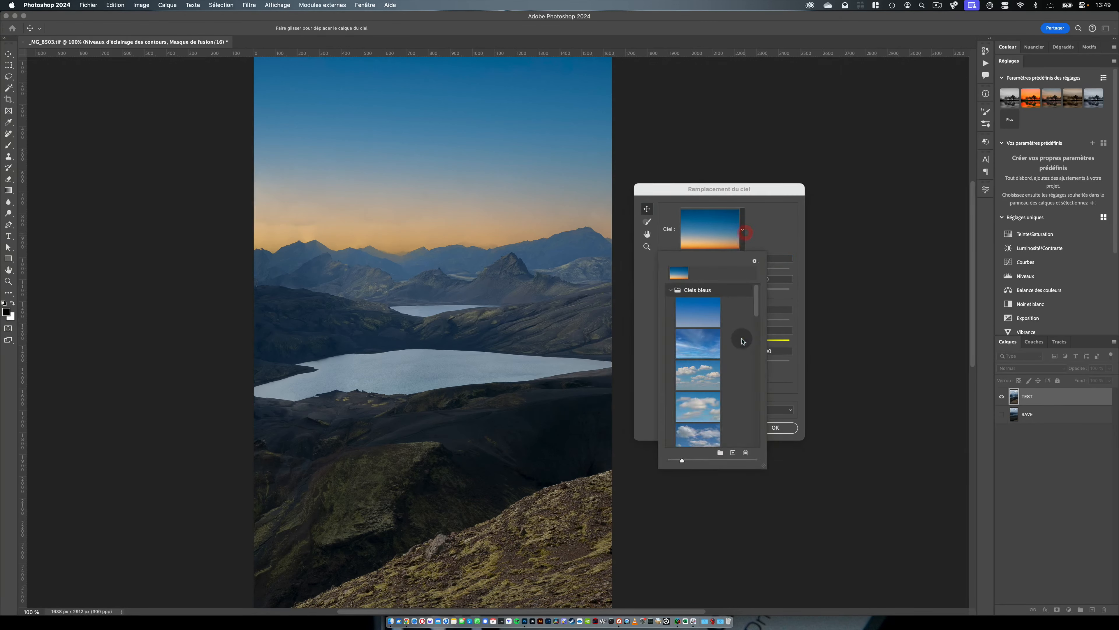
left_click(709, 442)
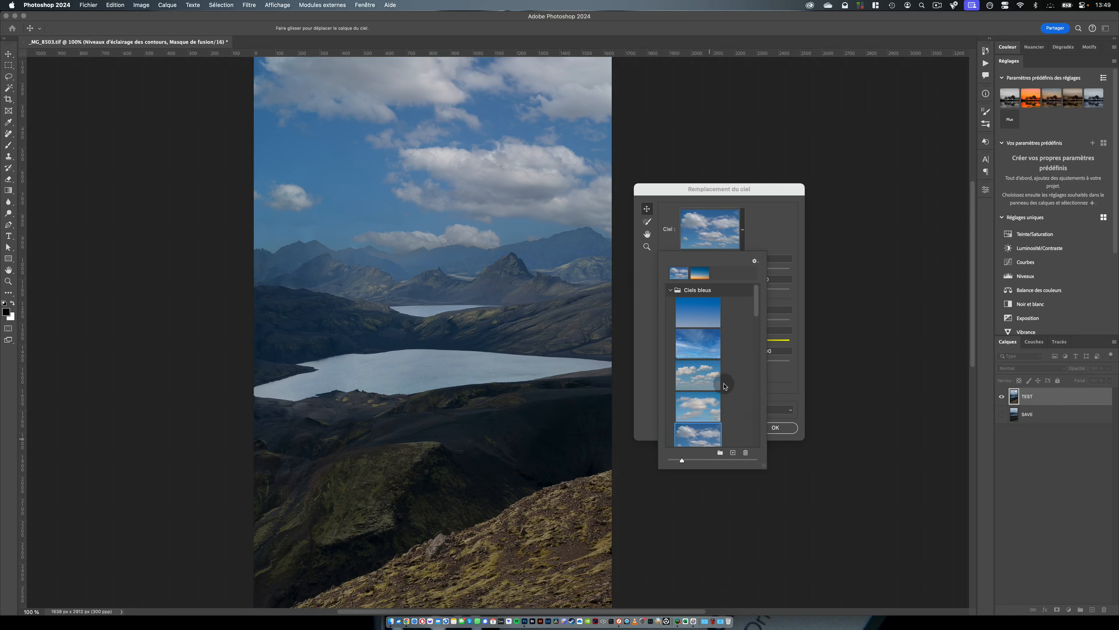
left_click_drag(756, 304, 757, 338)
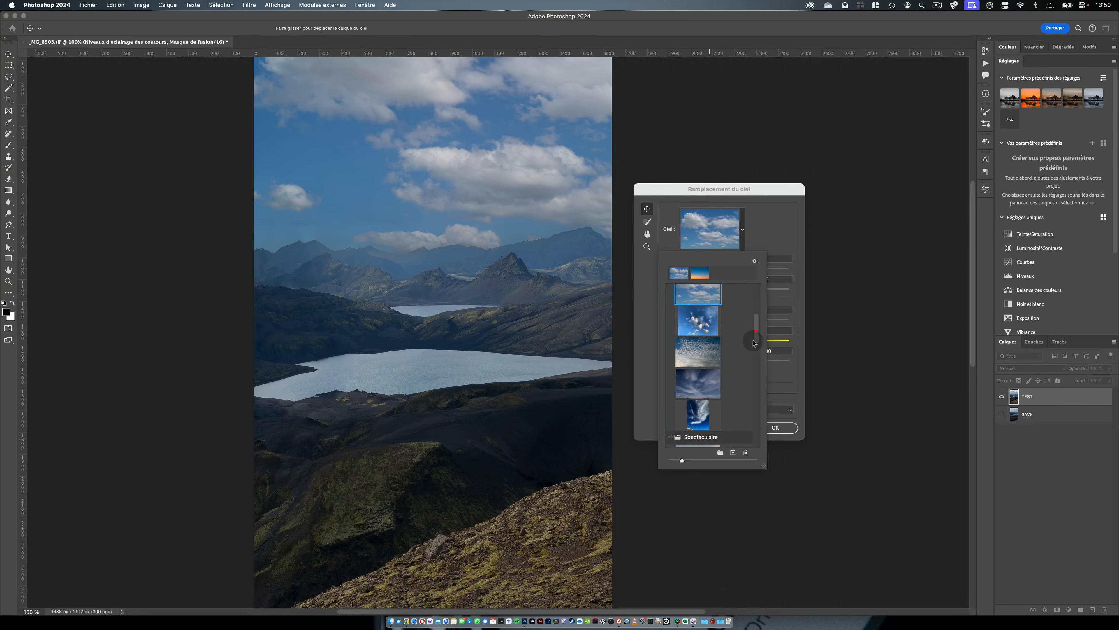
left_click(704, 381)
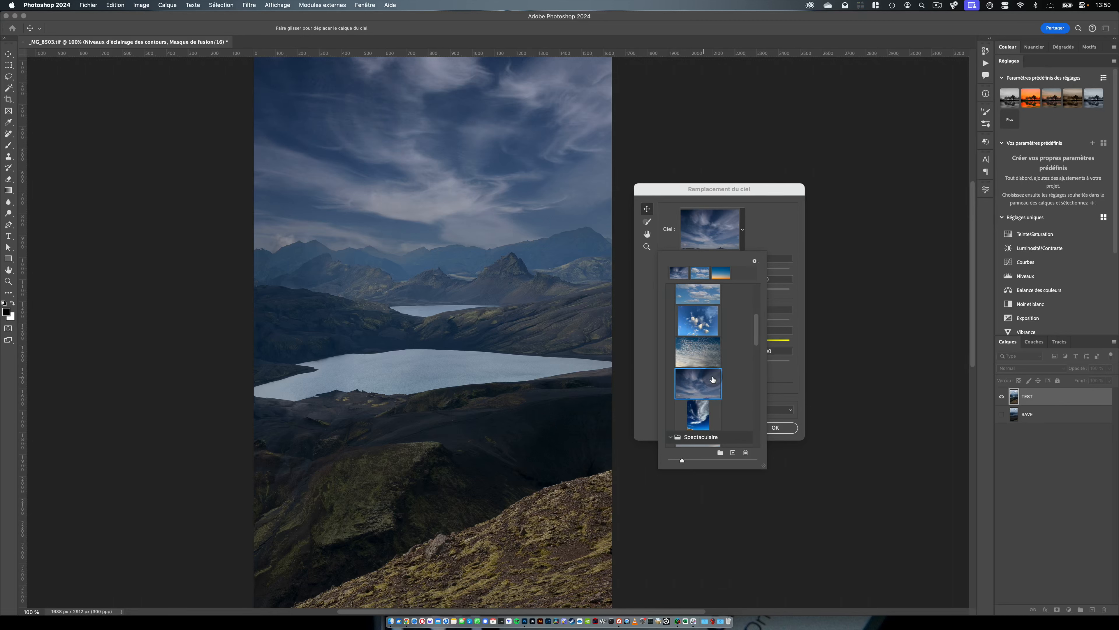
Try raising the replacement sky's brightness to 60, and cancel the sky replacement
left_click(769, 238)
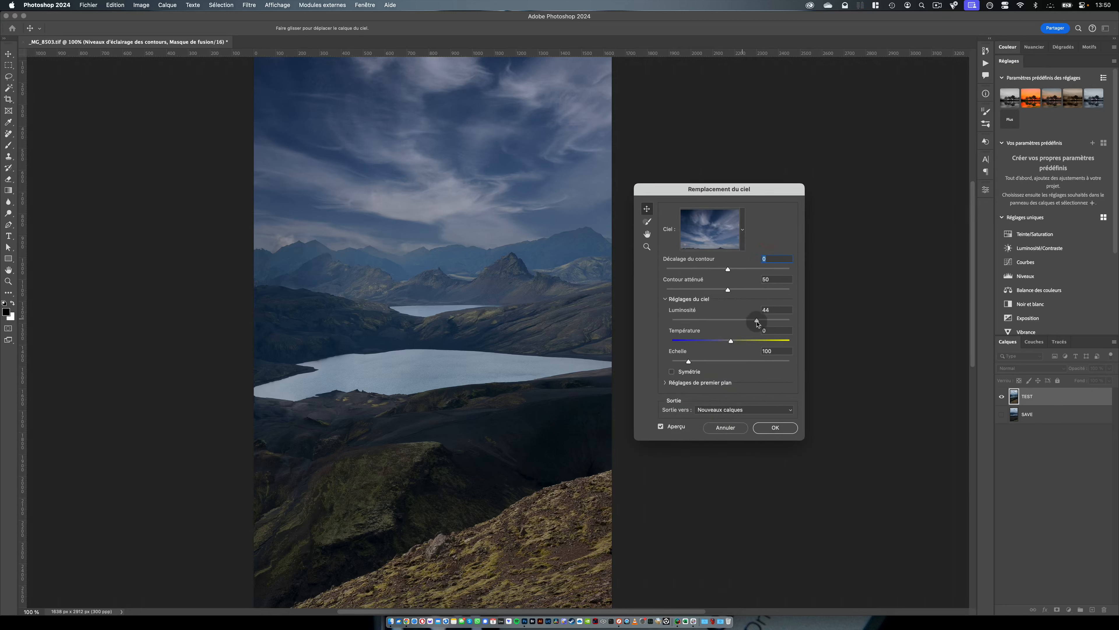
left_click(757, 321)
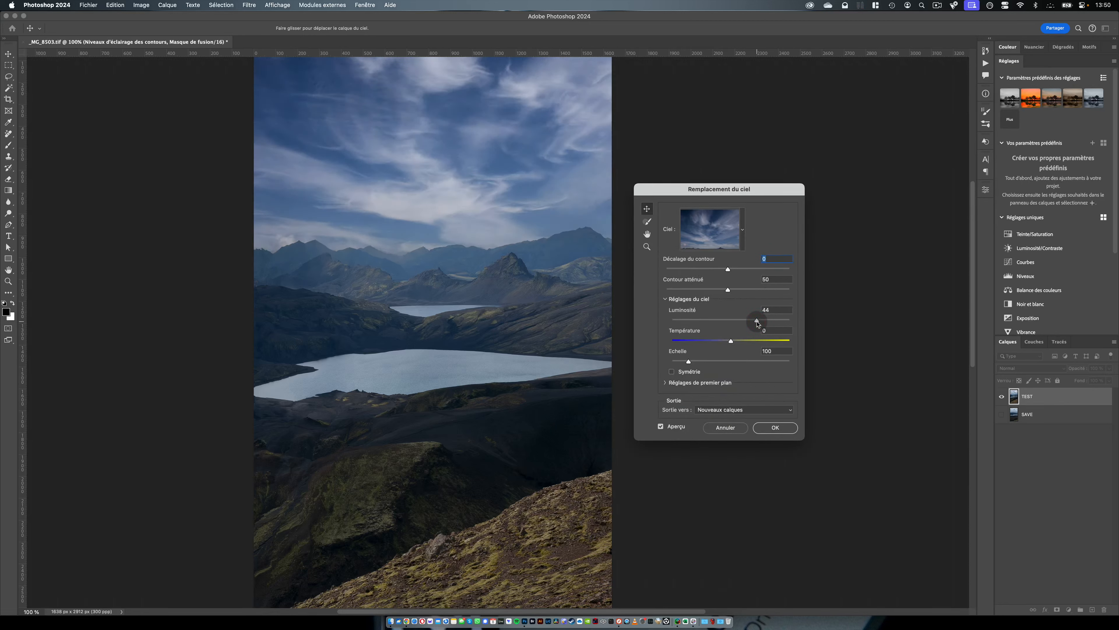
left_click(767, 322)
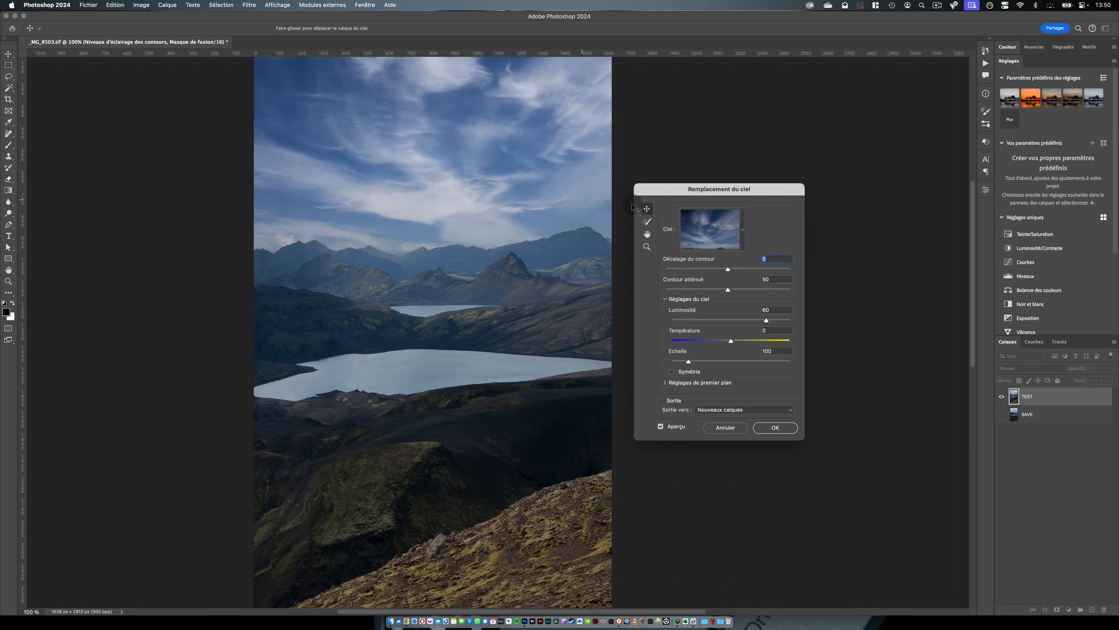
left_click(736, 427)
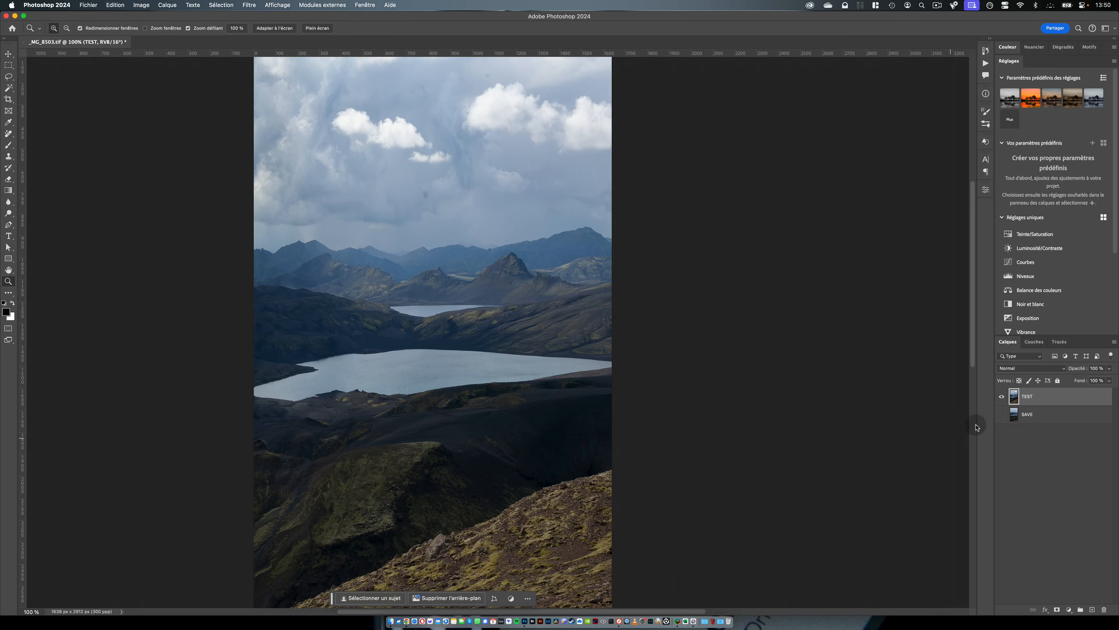
Move the SAVE layer above the TEST layer and leave it hidden
left_click_drag(1027, 414, 1048, 391)
left_click(1001, 396)
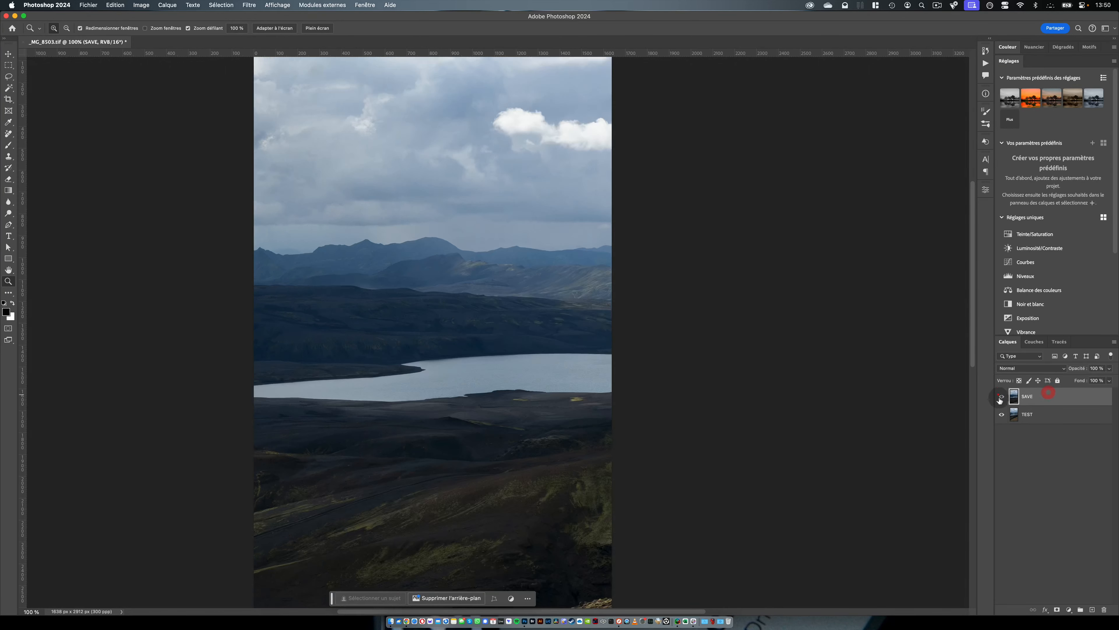
left_click(1003, 398)
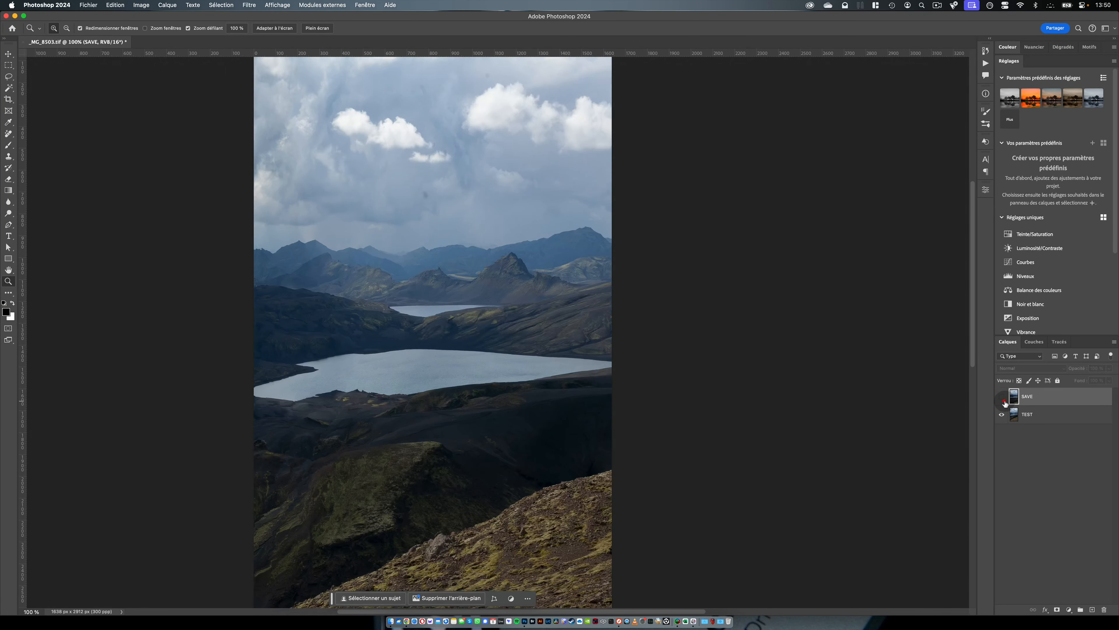
key("w")
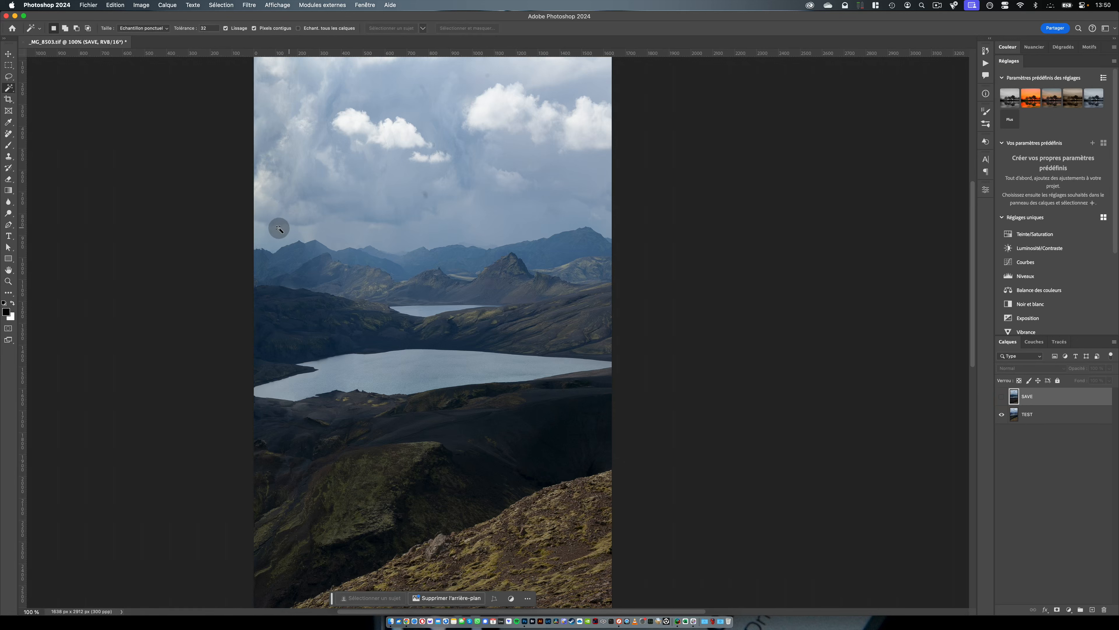
left_click(276, 230)
key("super+d")
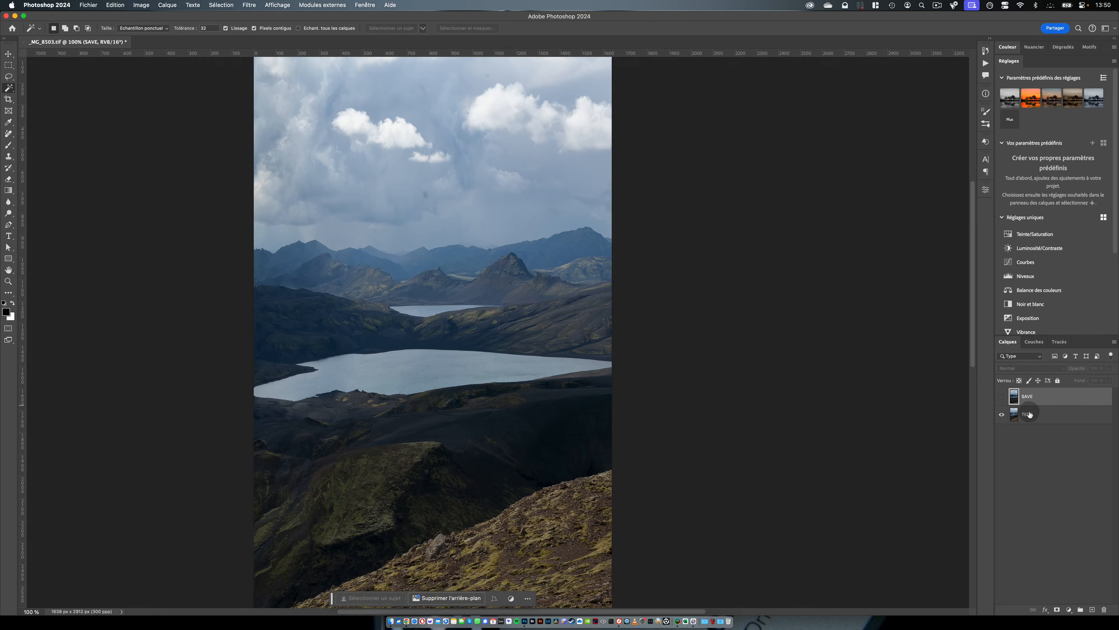
Apply Sky Replacement to the TEST layer with the dark wispy-cloud sky, output to new layers
left_click(1016, 420)
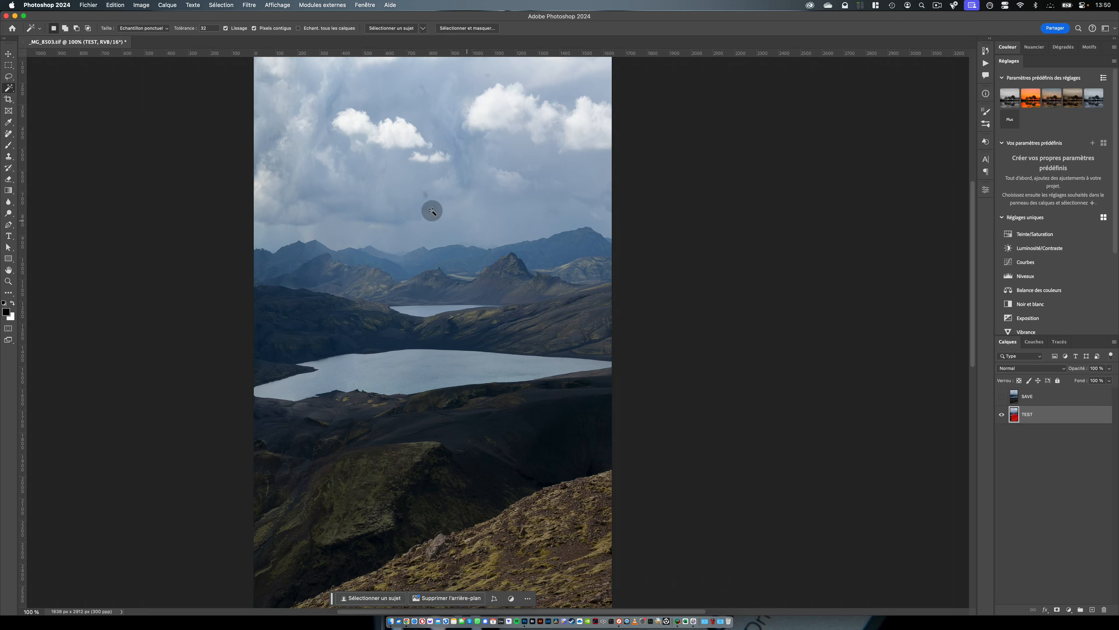
left_click(119, 4)
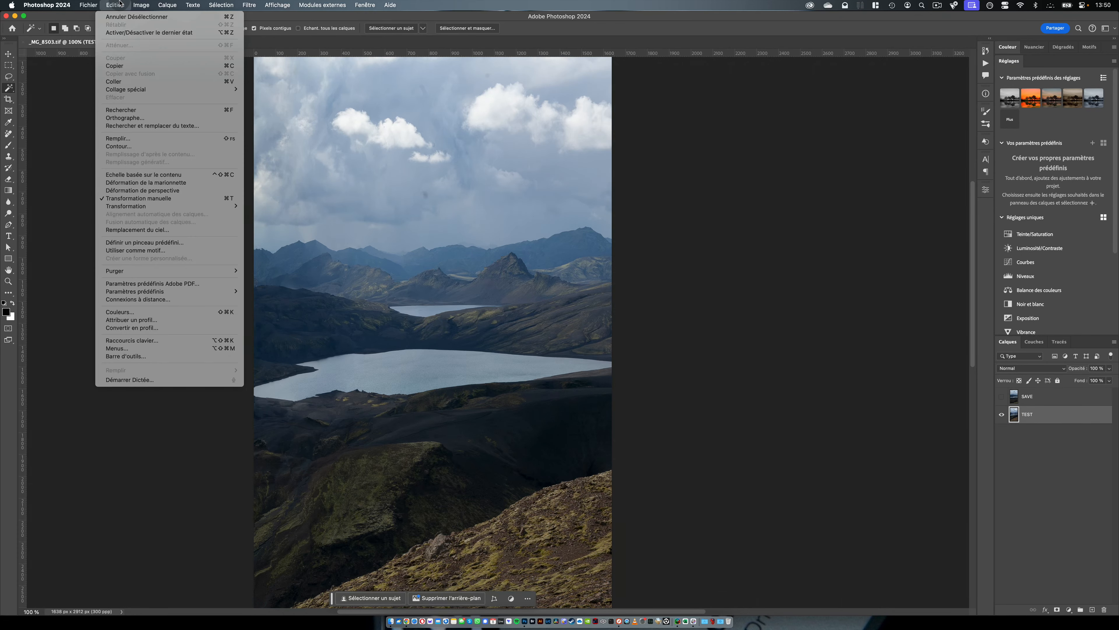
left_click(177, 230)
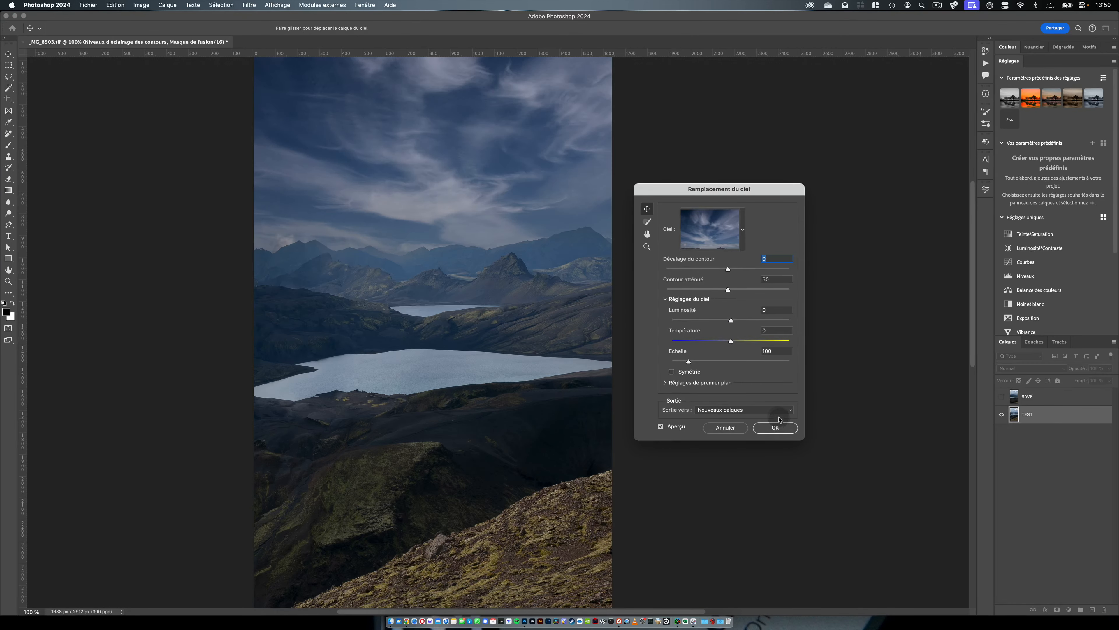
left_click(777, 428)
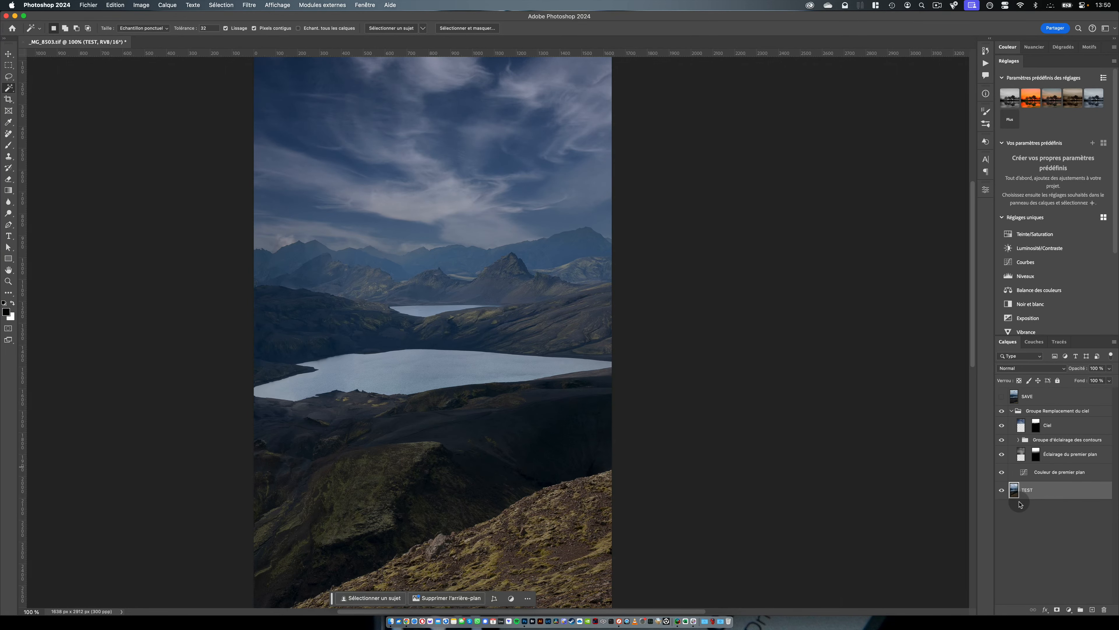
Copy the Ciel layer's mask onto the SAVE layer and compare the image with SAVE hidden and shown
left_click(1038, 429, "alt")
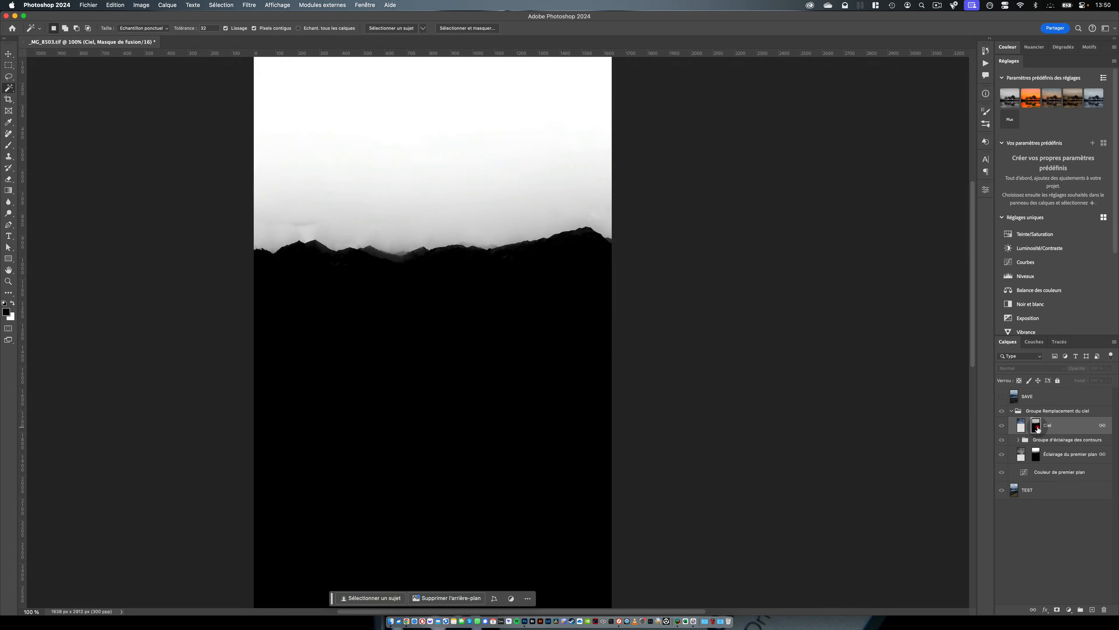
left_click(1038, 429, "alt")
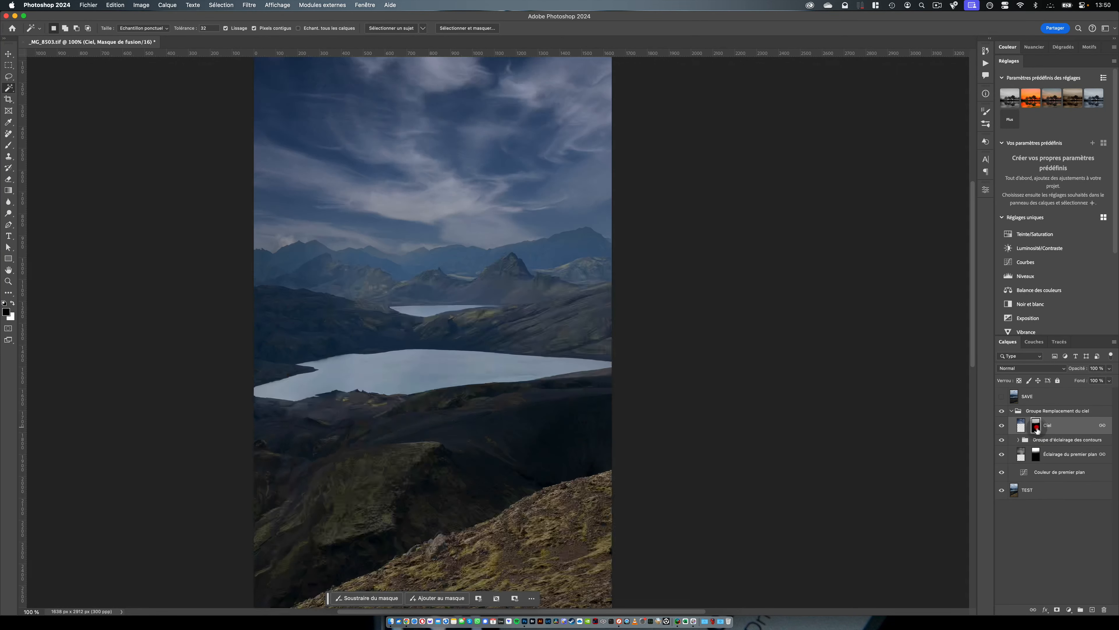
left_click(1002, 396)
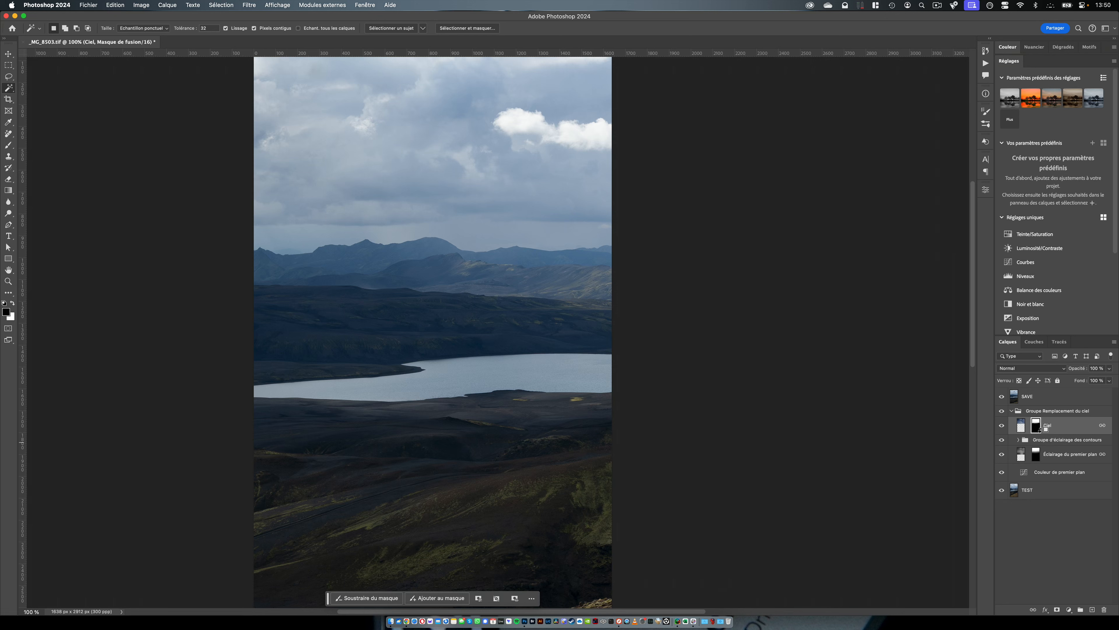
left_click_drag(1037, 429, 1020, 402)
left_click(1001, 394)
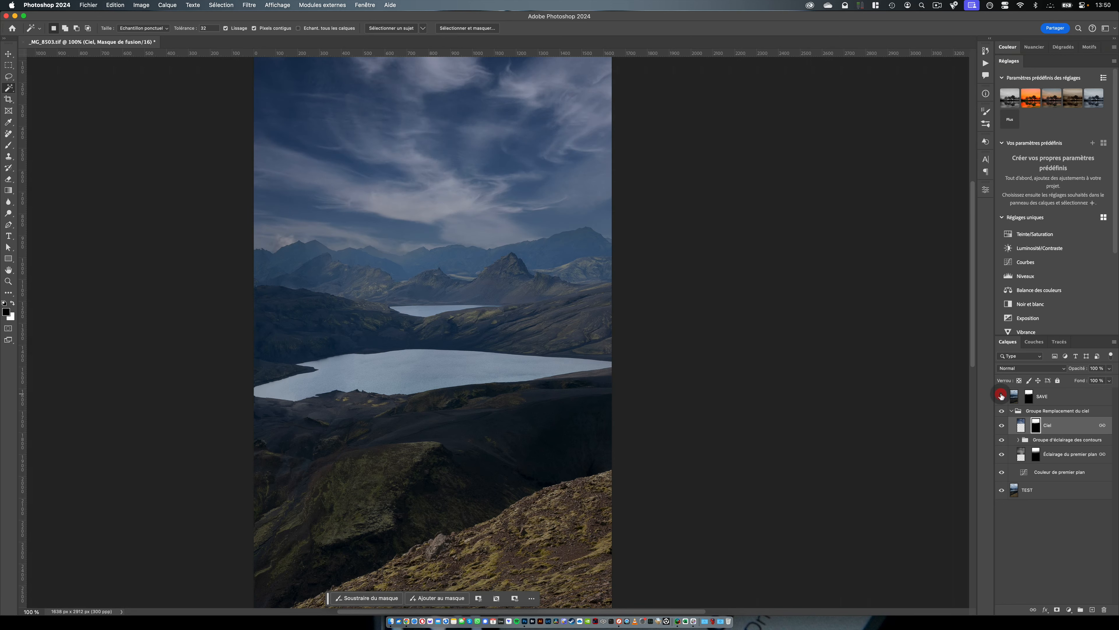
left_click(1001, 394)
left_click(1003, 398)
left_click(1003, 399)
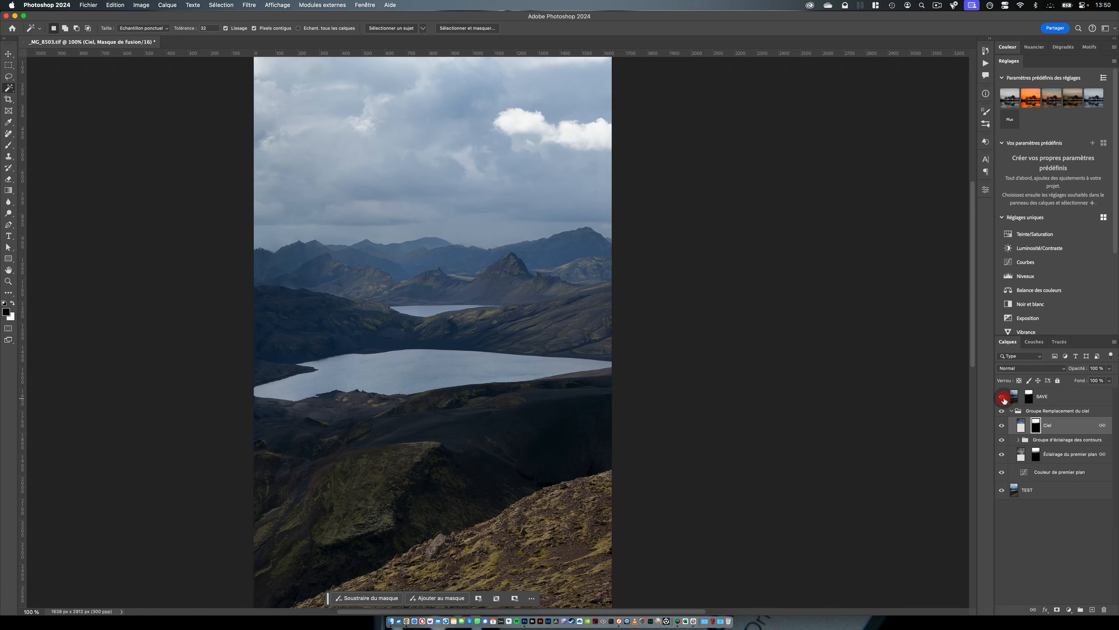
Collapse and hide the Groupe Remplacement du ciel group, and compare the image with and without the SAVE layer
left_click(1012, 410)
left_click(1001, 410)
left_click(1002, 398)
left_click(1002, 396)
left_click(1002, 397)
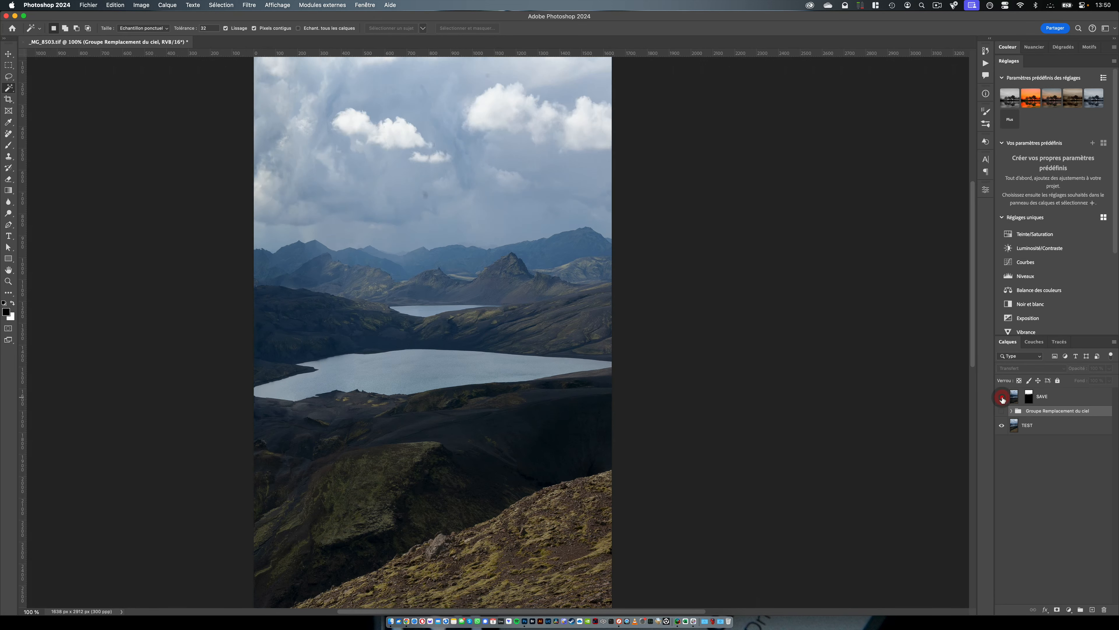
left_click(1003, 397)
Shift the SAVE layer's image left inside its fixed mask until the long white cloud starts at the canvas's left edge
left_click(1016, 399)
key("v")
left_click_drag(616, 225, 410, 225)
key("super+z")
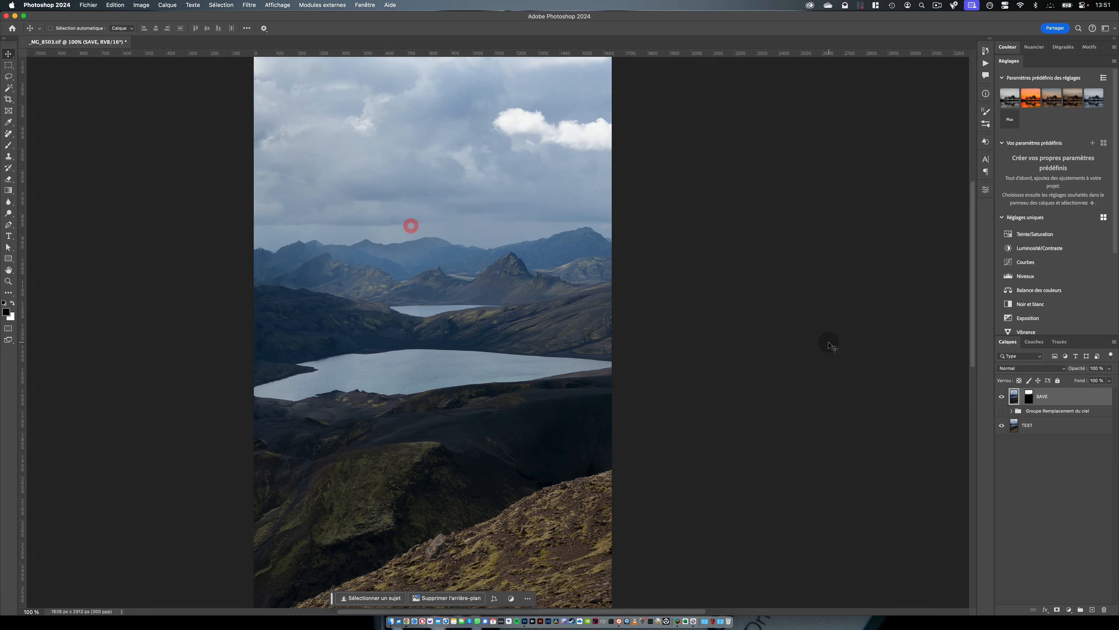
left_click_drag(463, 164, 255, 151)
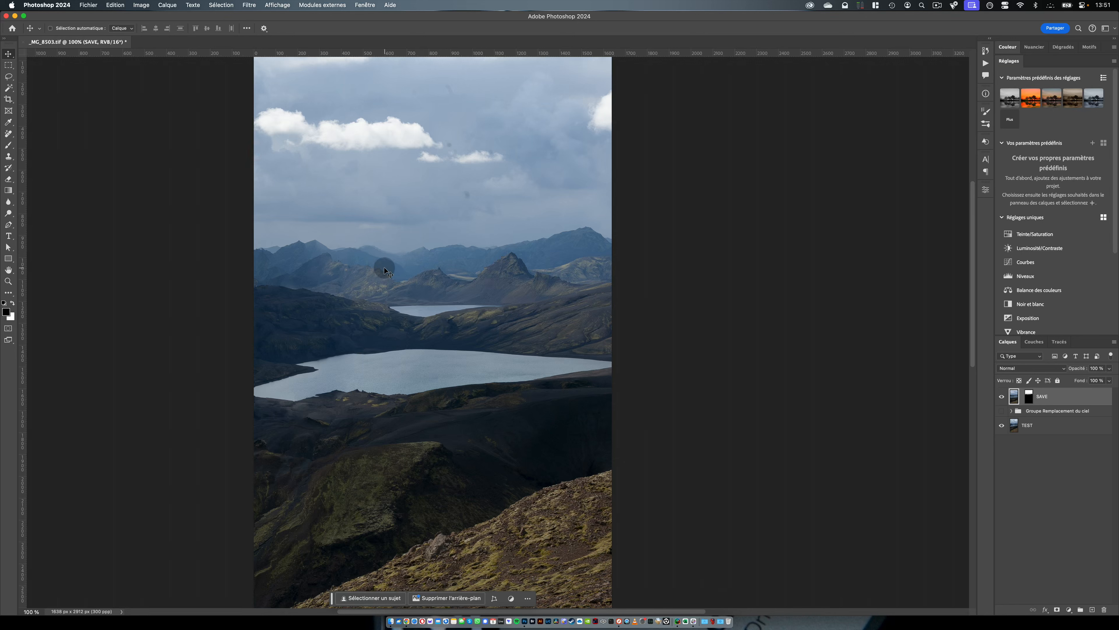
key("b")
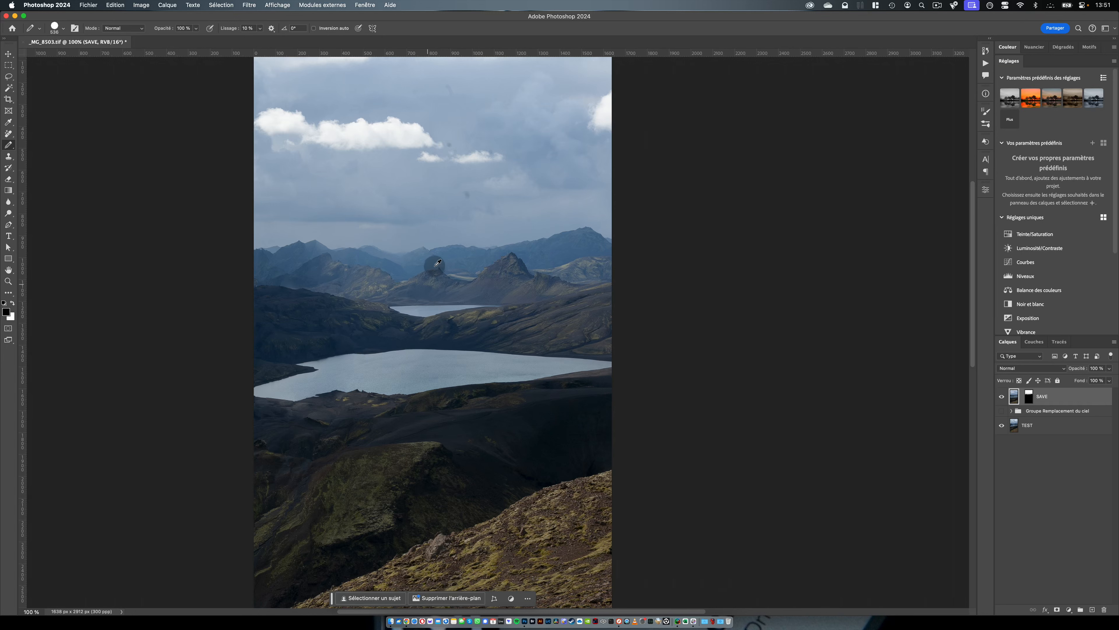
left_click_drag(438, 263, 347, 269, "ctrl+alt")
left_click_drag(261, 250, 374, 222)
key("super+z")
Paint white with the Brush tool on the SAVE layer's mask along the distant mountain ridge to cover its far peaks
key("z")
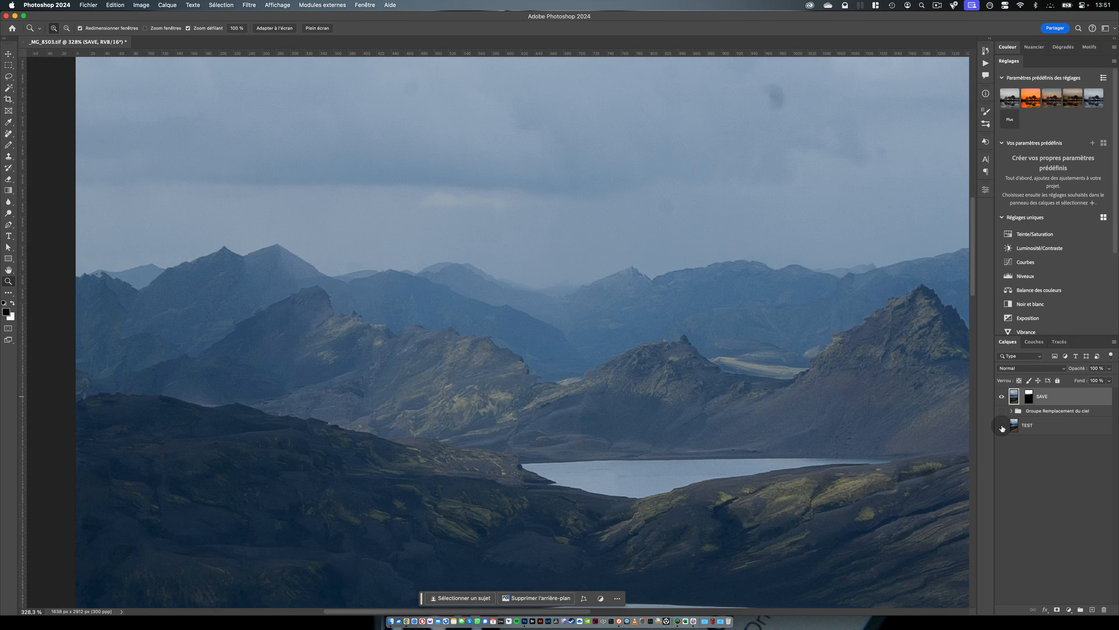
left_click(1002, 426)
left_click(1002, 426)
left_click(1029, 396)
key("x")
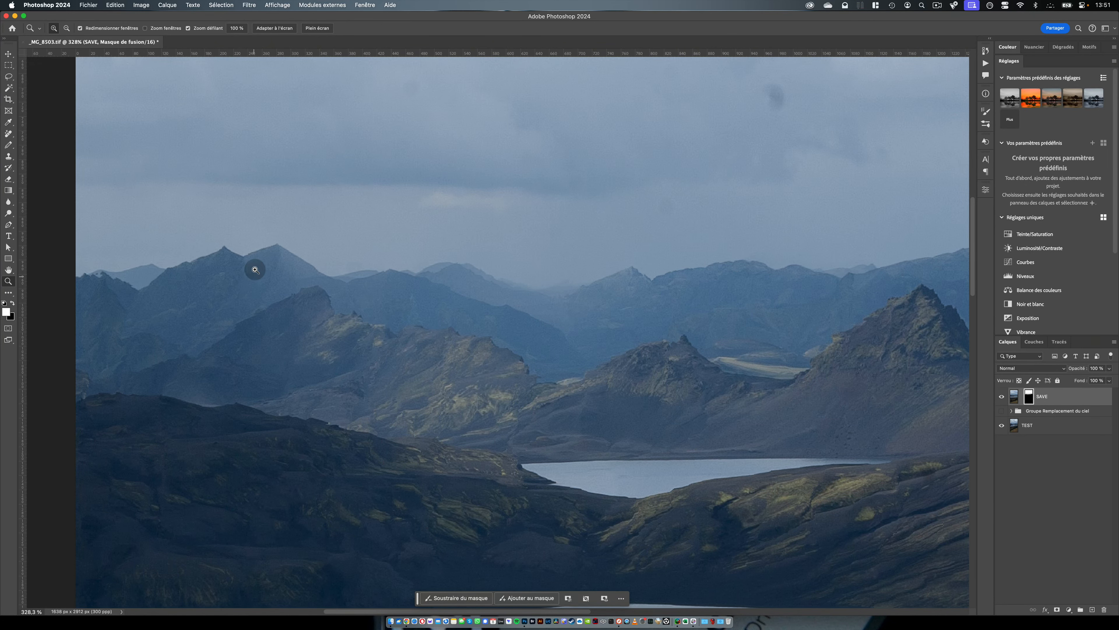
mouse_move(668, 300)
left_mouse_down()
mouse_move(235, 322)
mouse_move(600, 325)
left_mouse_up()
key("b")
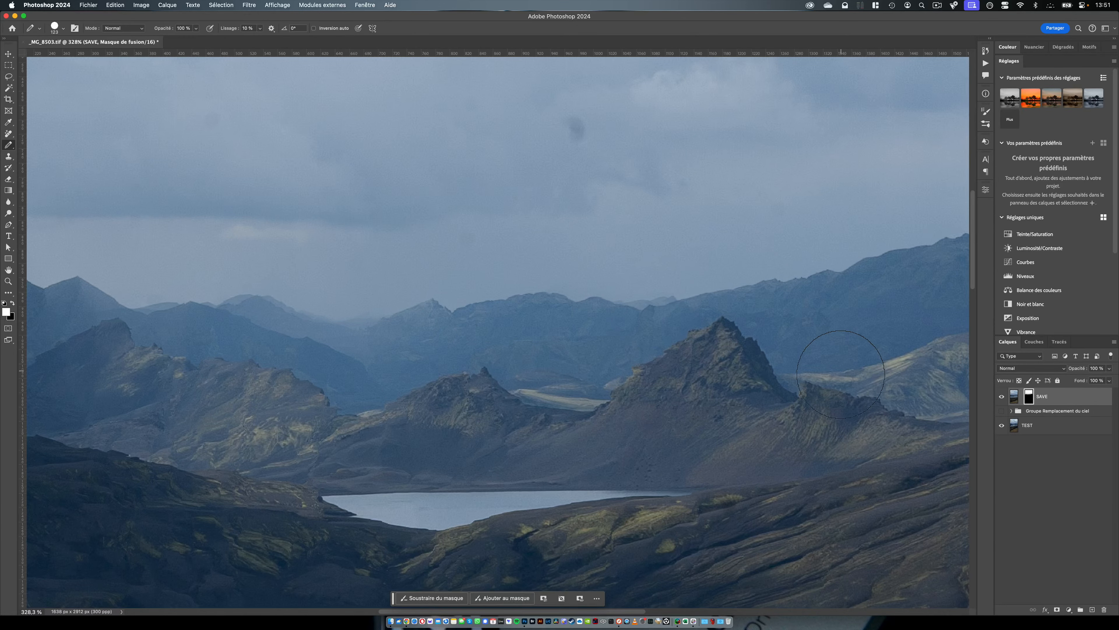
key("shift+b")
key("shift+b")
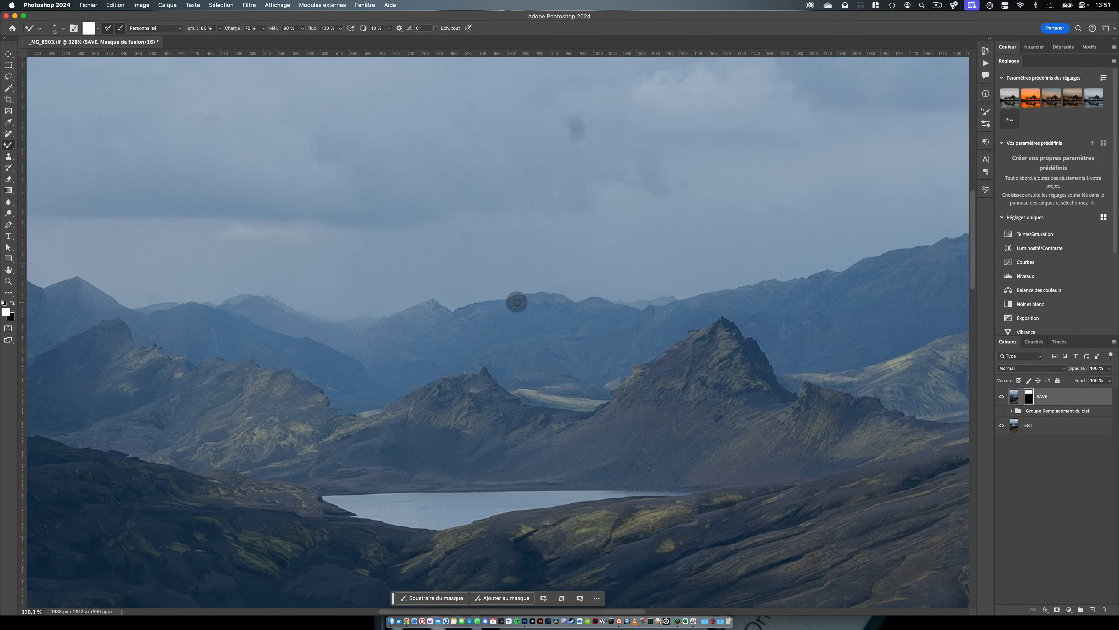
key("shift+b")
left_click_drag(599, 268, 432, 282)
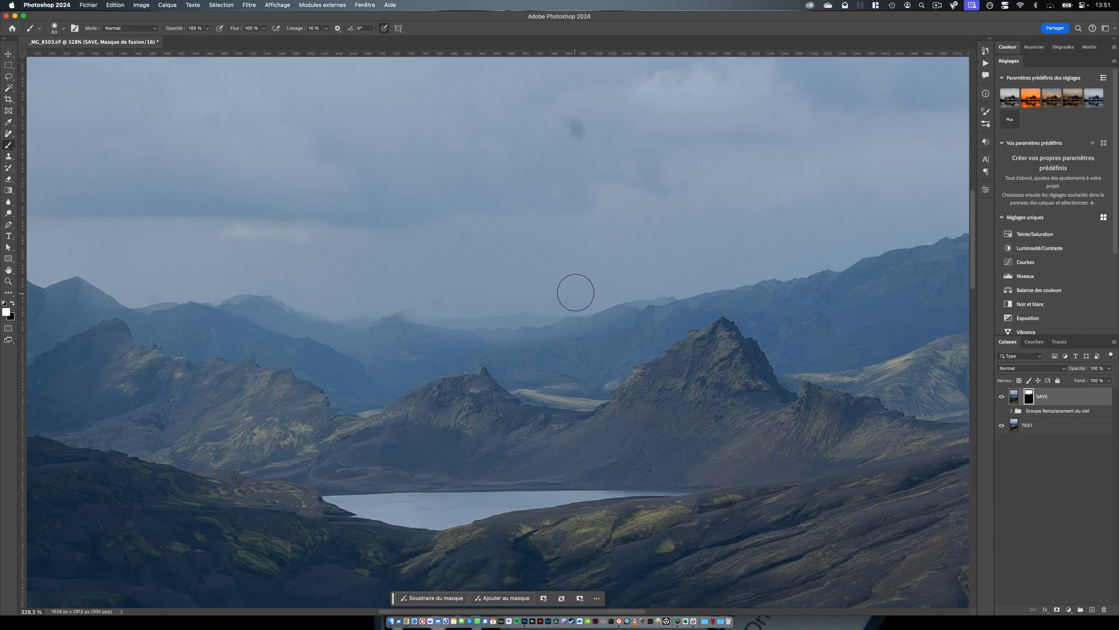
key("z")
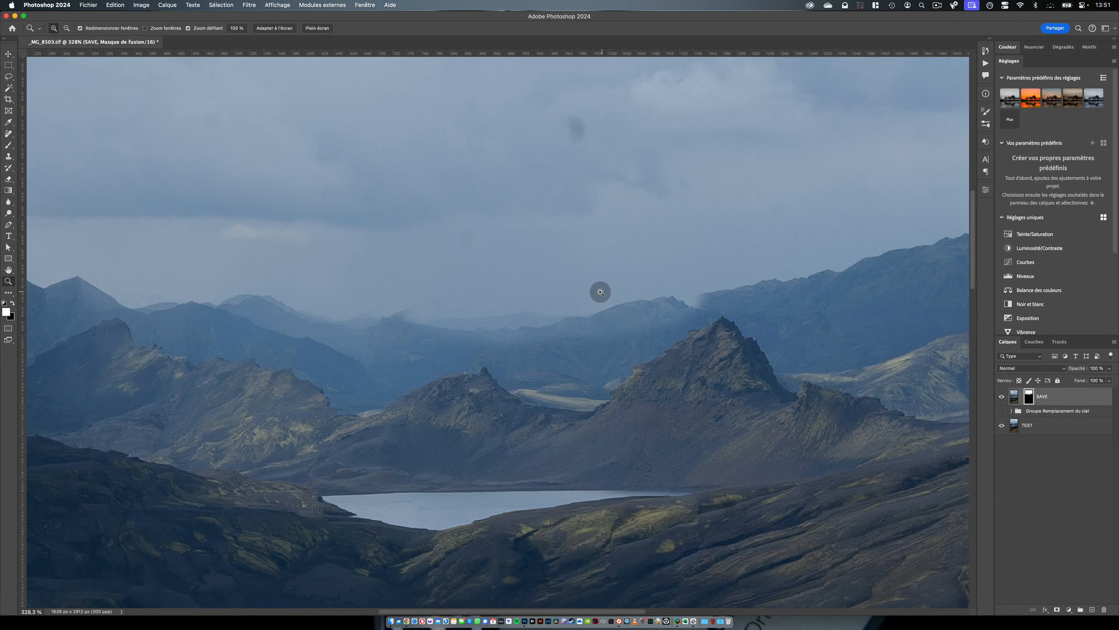
Paint white with the Brush tool on the SAVE layer's mask over the middle of the distant mountain ridge
left_click_drag(600, 293, 547, 290)
key("b")
mouse_move(434, 286)
left_mouse_down()
mouse_move(641, 290)
mouse_move(743, 272)
mouse_move(728, 278)
mouse_move(762, 286)
mouse_move(712, 283)
mouse_move(760, 293)
mouse_move(788, 320)
mouse_move(709, 298)
mouse_move(645, 294)
mouse_move(594, 312)
left_mouse_up()
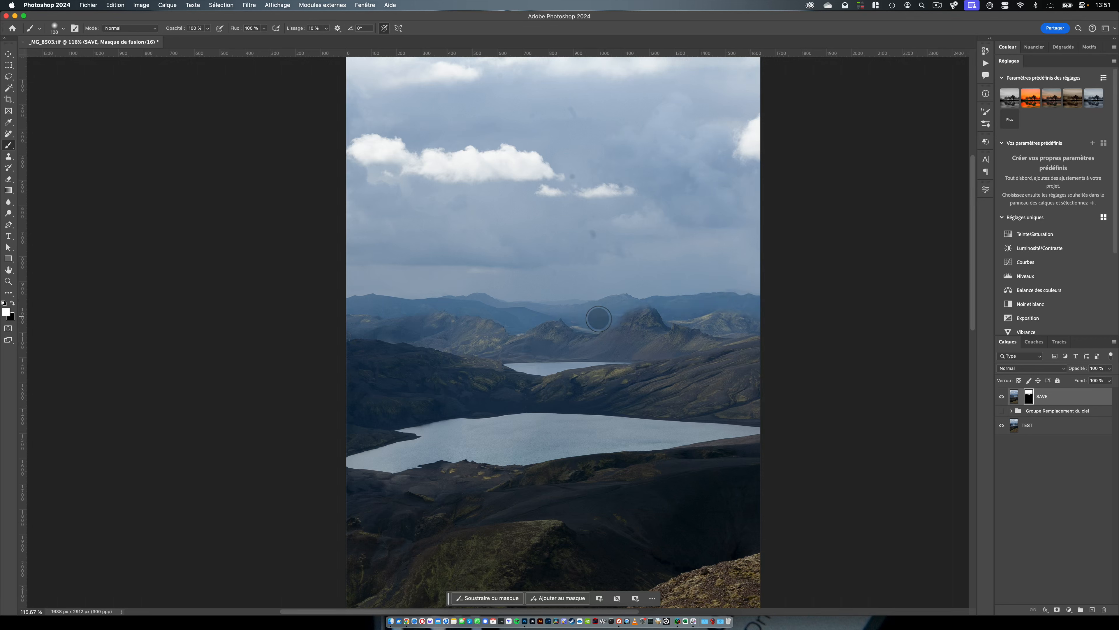
Undo the white brush strokes made along the ridge on the SAVE layer's mask
key("super+z")
key("super+z")
key("super+z")
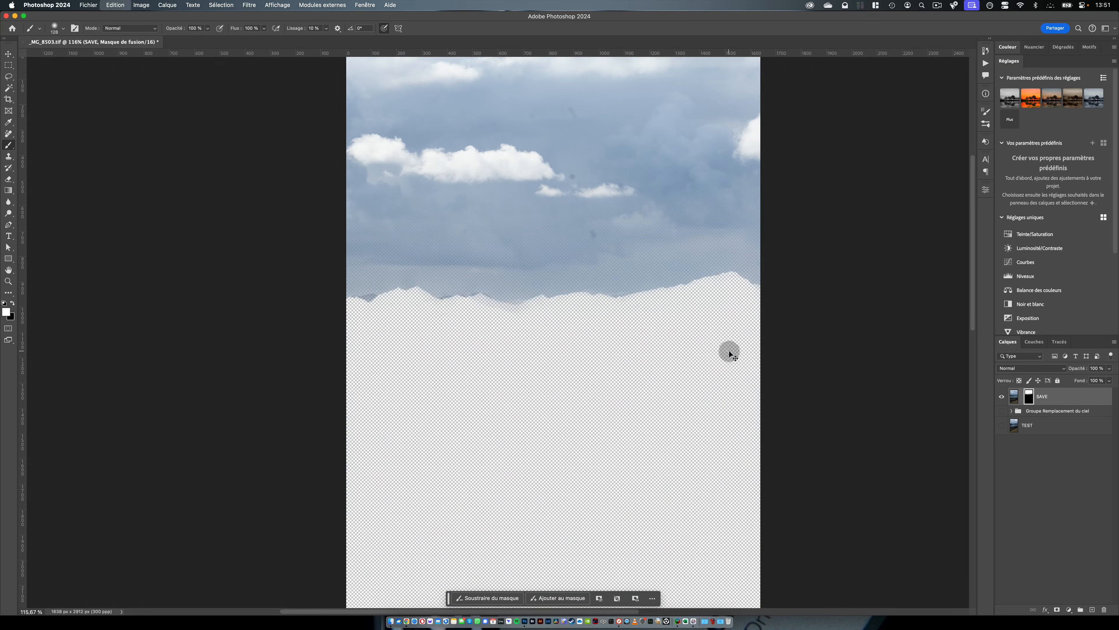
key("super+shift+z")
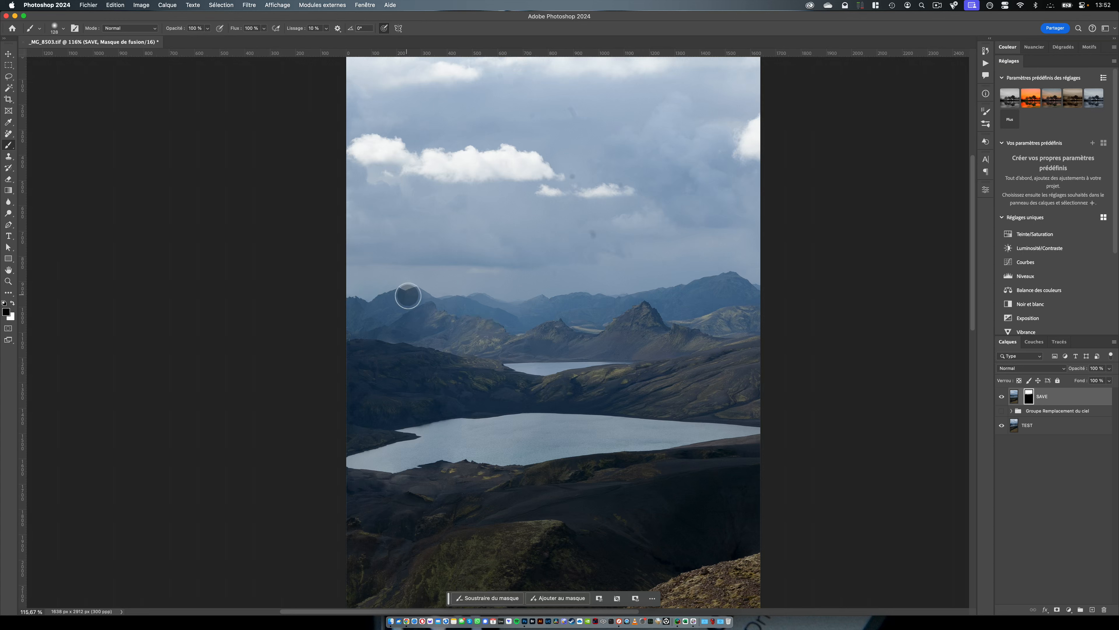
Repaint the SAVE layer's mask in white along the whole distant ridge so its mountains replace the TEST layer's peaks
key("x")
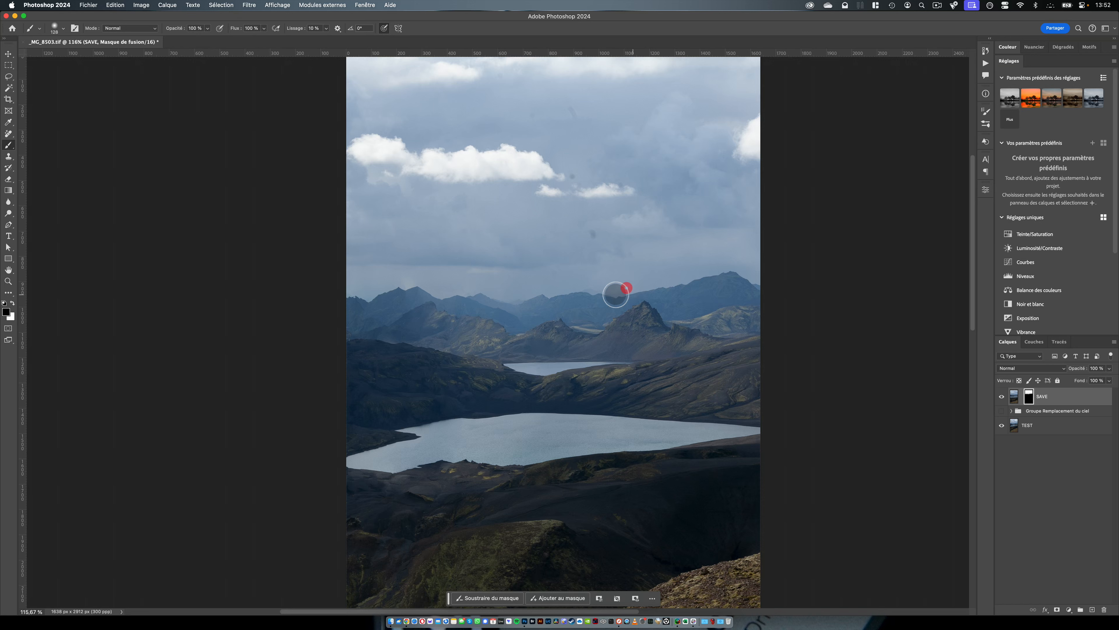
key("x")
mouse_move(355, 287)
left_mouse_down()
mouse_move(577, 297)
mouse_move(769, 281)
mouse_move(714, 285)
mouse_move(699, 271)
mouse_move(516, 306)
mouse_move(452, 294)
left_mouse_up()
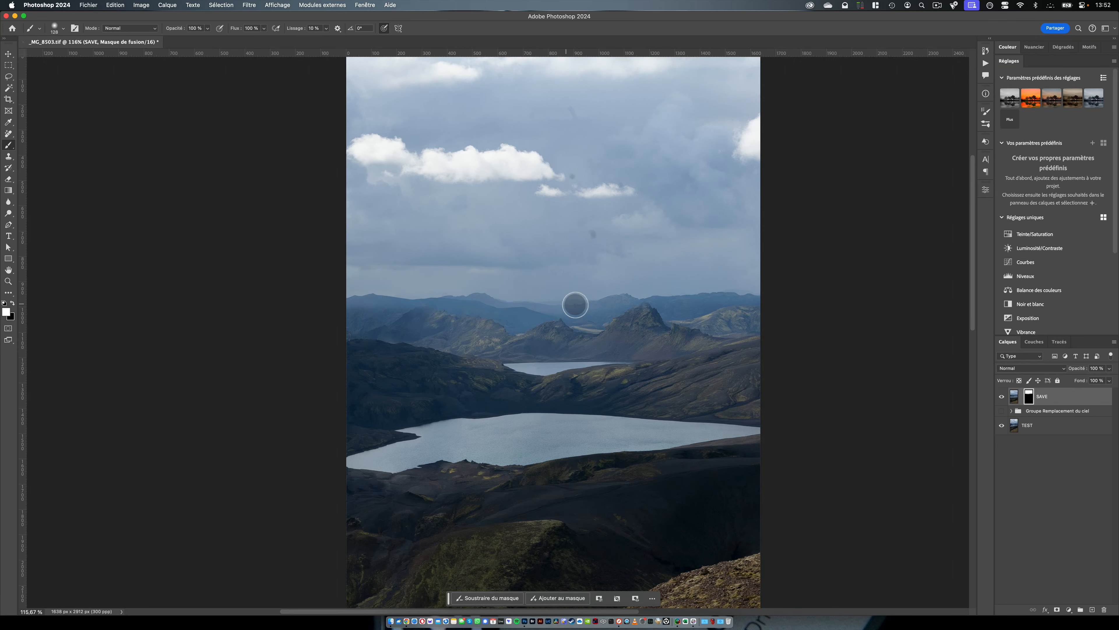
Compare the whole image with the SAVE layer hidden and shown
key("z")
mouse_move(674, 337)
left_mouse_down()
mouse_move(651, 350)
mouse_move(527, 314)
left_mouse_up()
left_click(1003, 398)
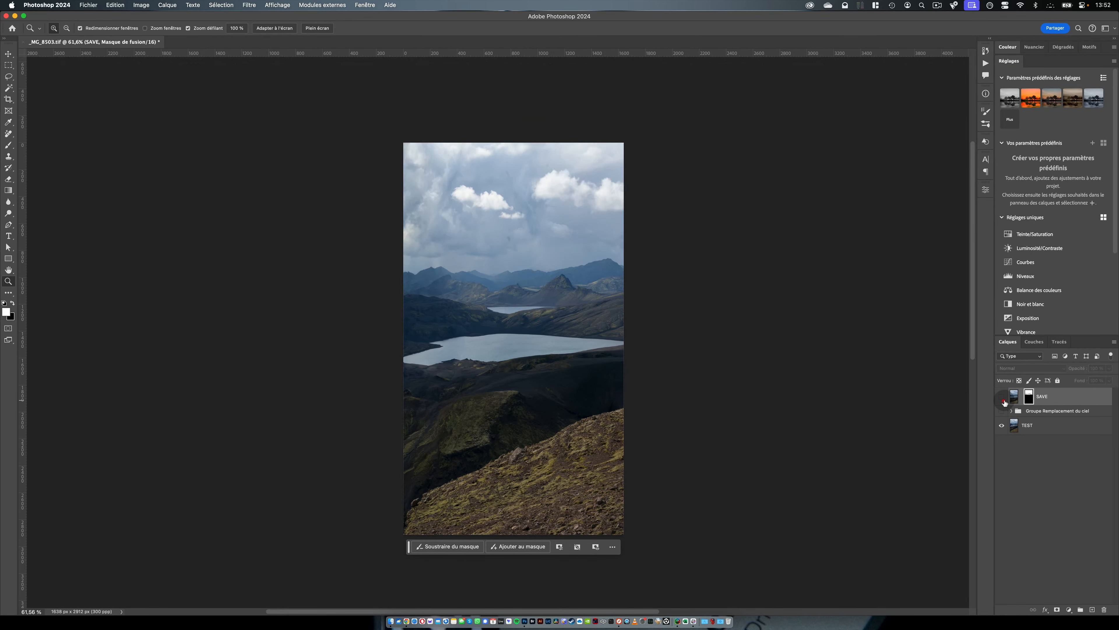
left_click(1004, 399)
left_click(1006, 399)
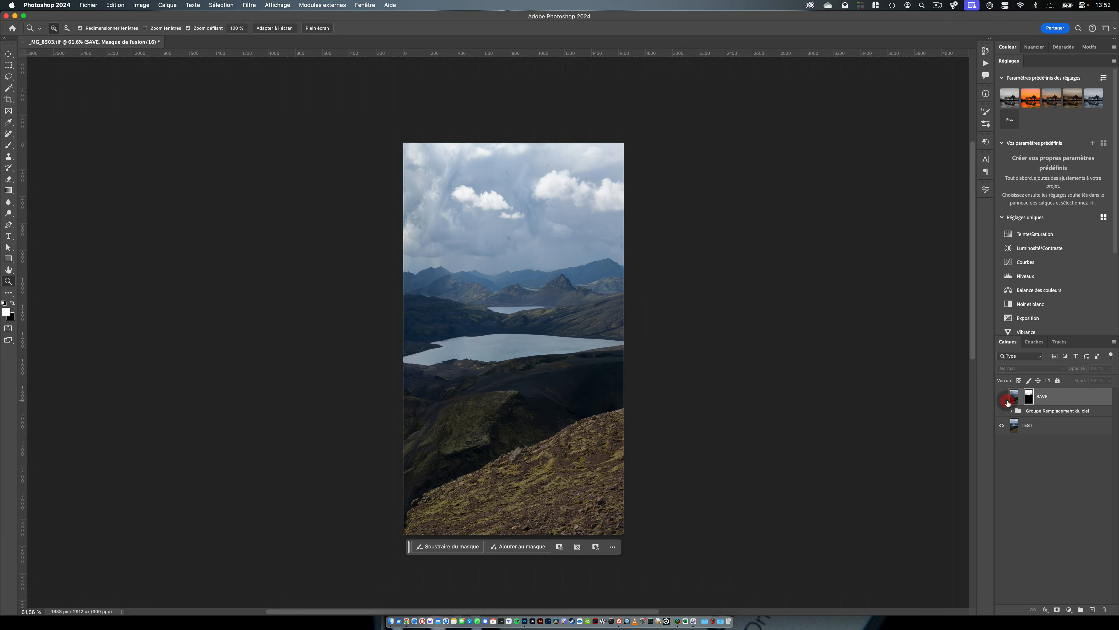